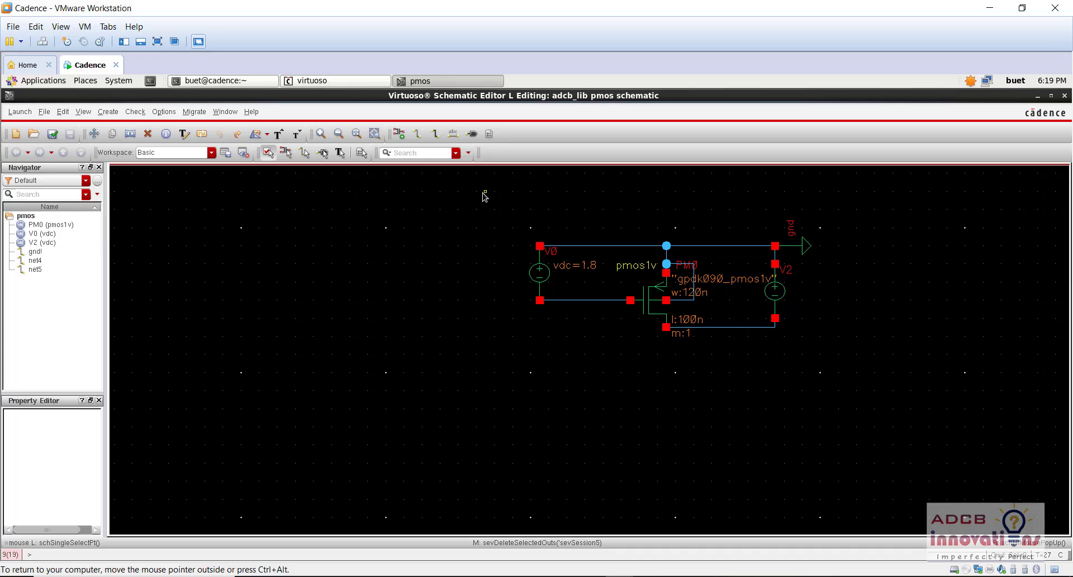
- Delete the entire old PMOS circuit from the schematic and glance at the display options
left_click_drag(485, 192, 889, 354)
key("Delete")
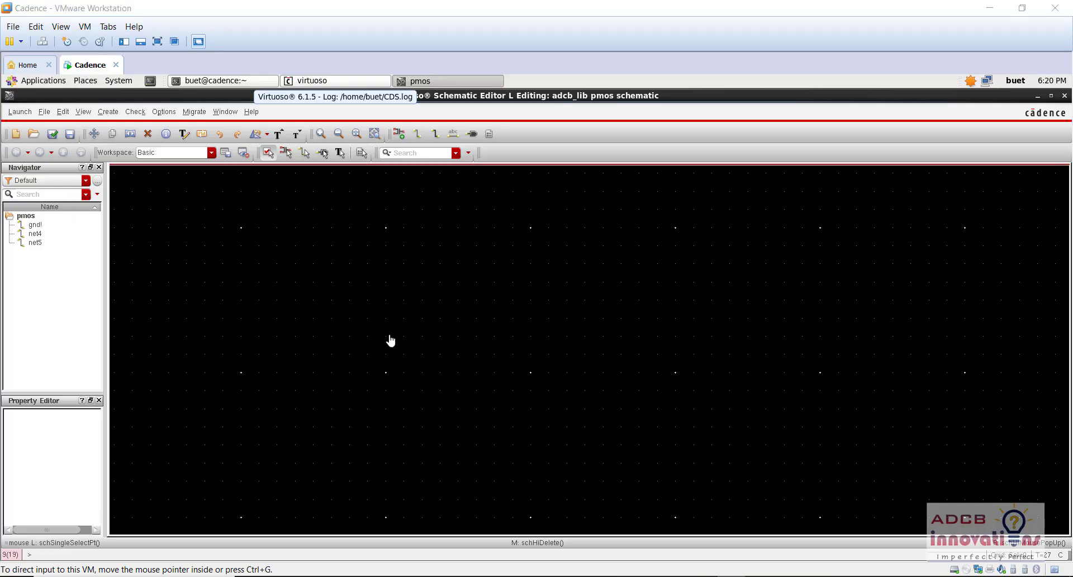
left_click(376, 269)
key("e")
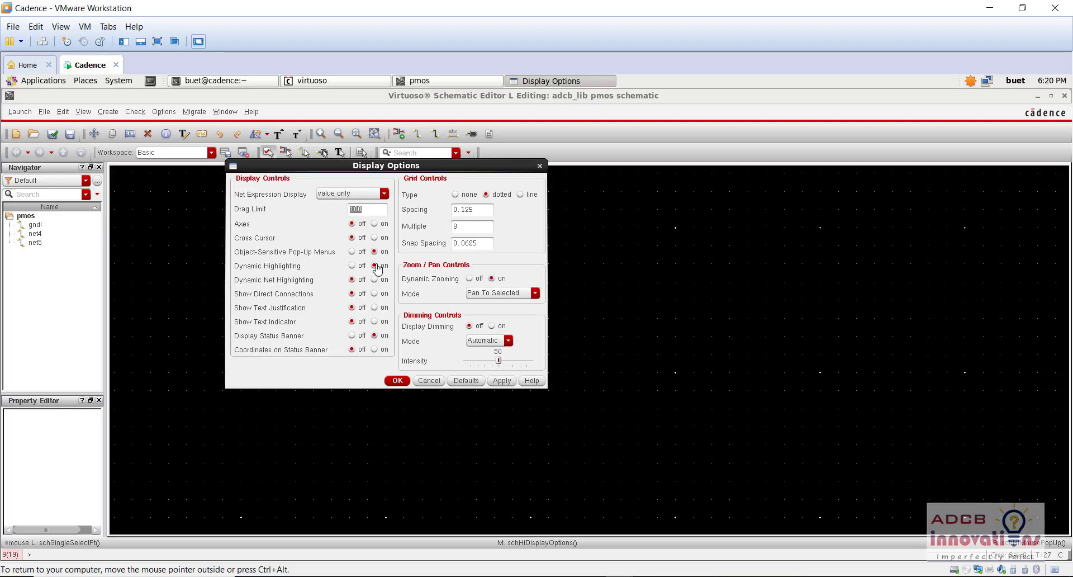
left_click(539, 166)
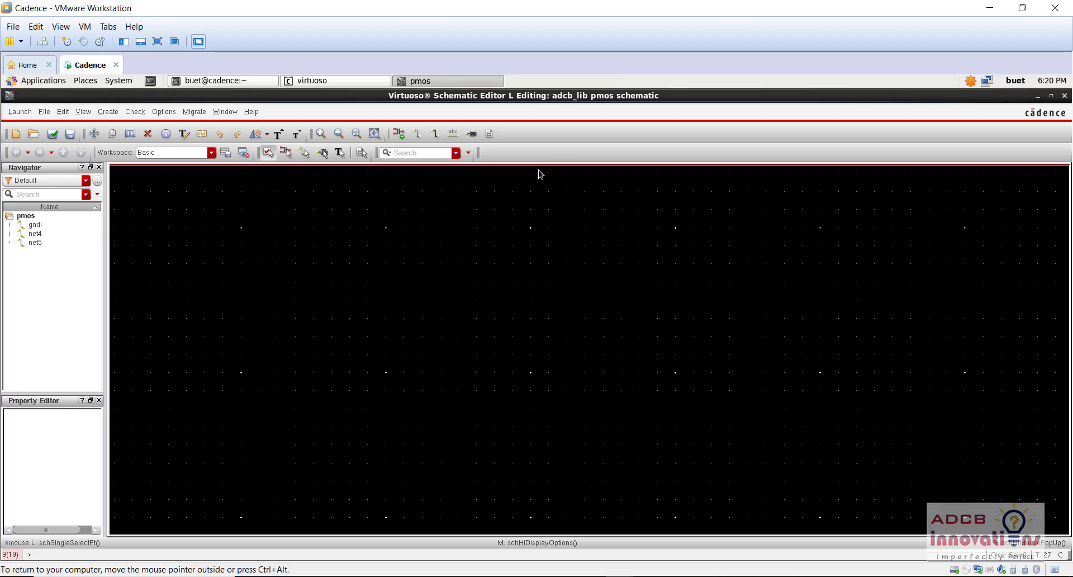
- Place a gpdk090 pmos1v transistor PM0 on the canvas
key("i")
left_click(413, 185)
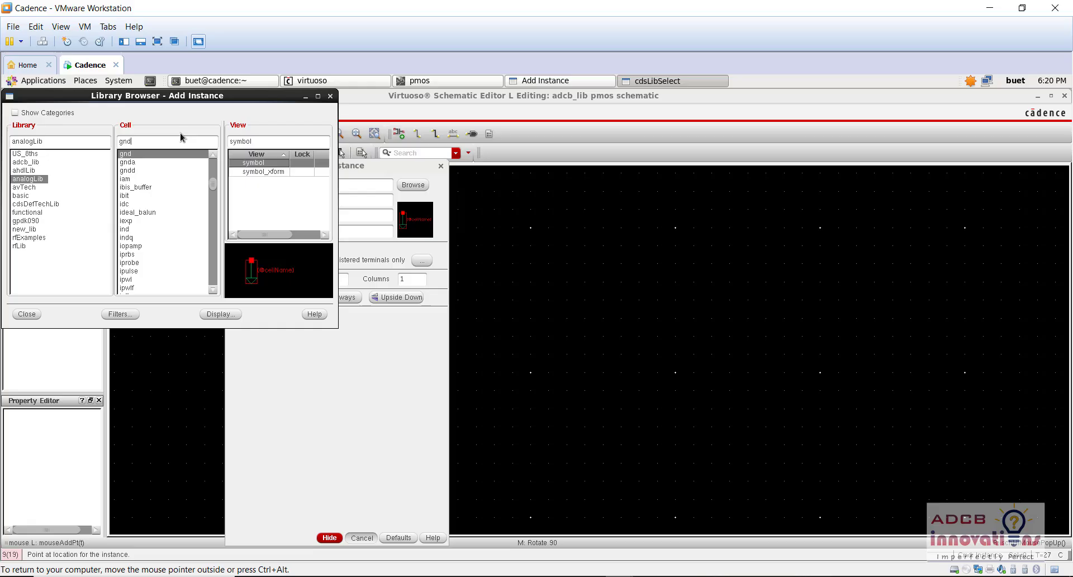
left_click(26, 220)
left_click(152, 142)
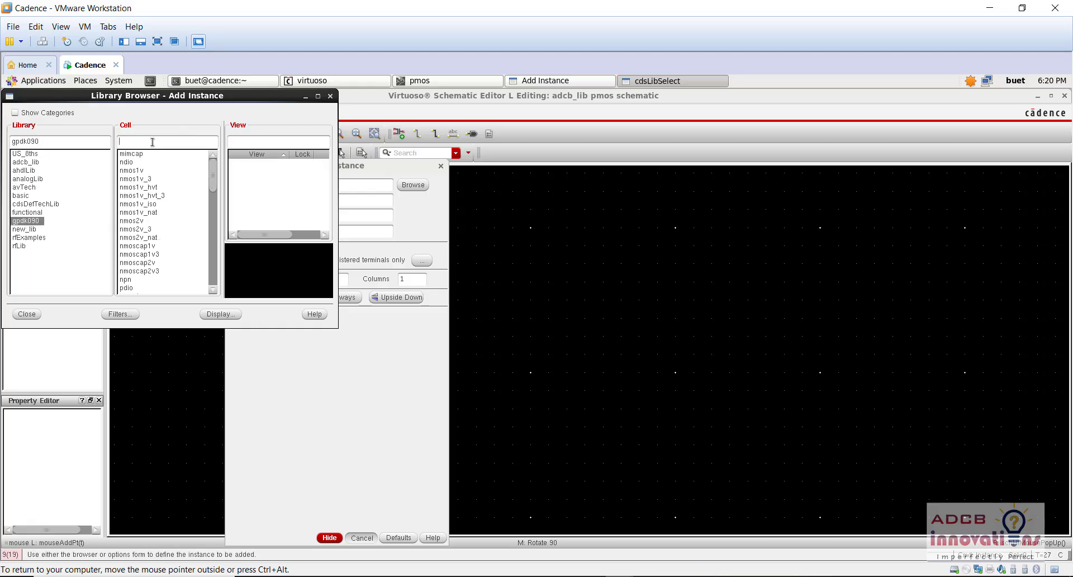
type("pmos")
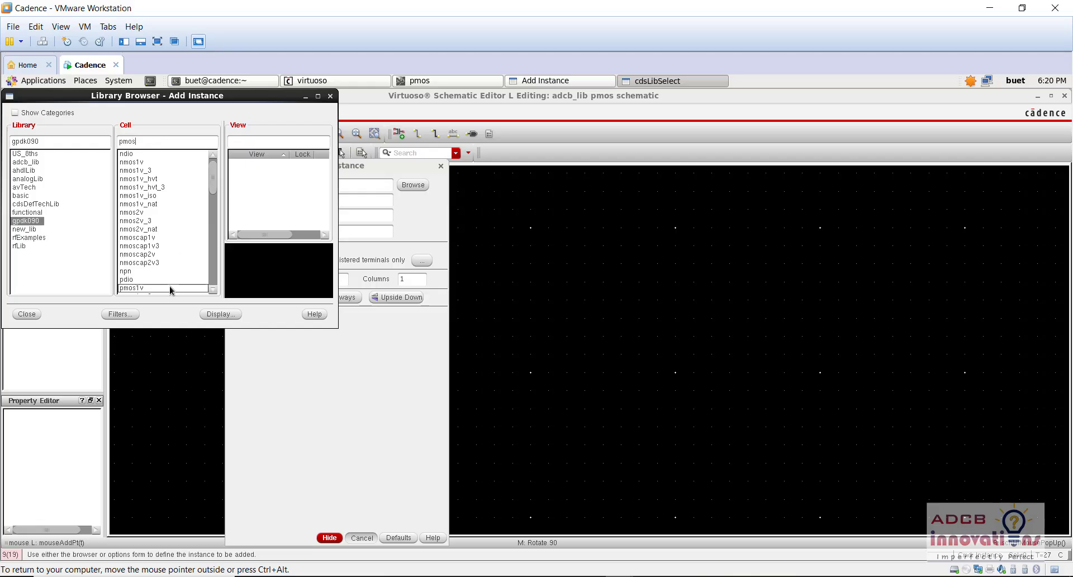
left_click(170, 287)
left_click(603, 300)
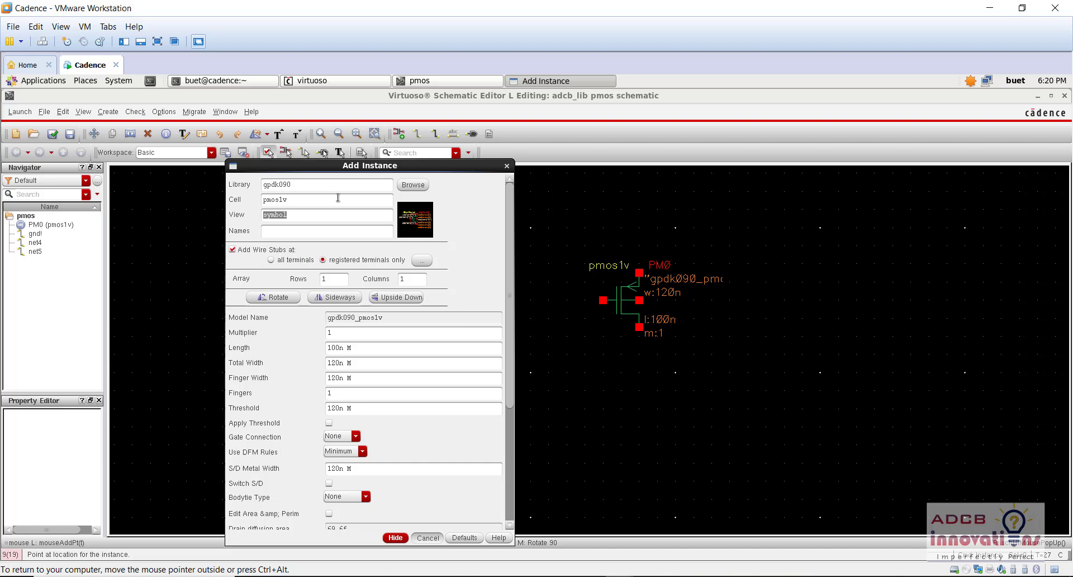
- Place analogLib vdc sources V0 left and V1 right of the transistor
left_click(414, 185)
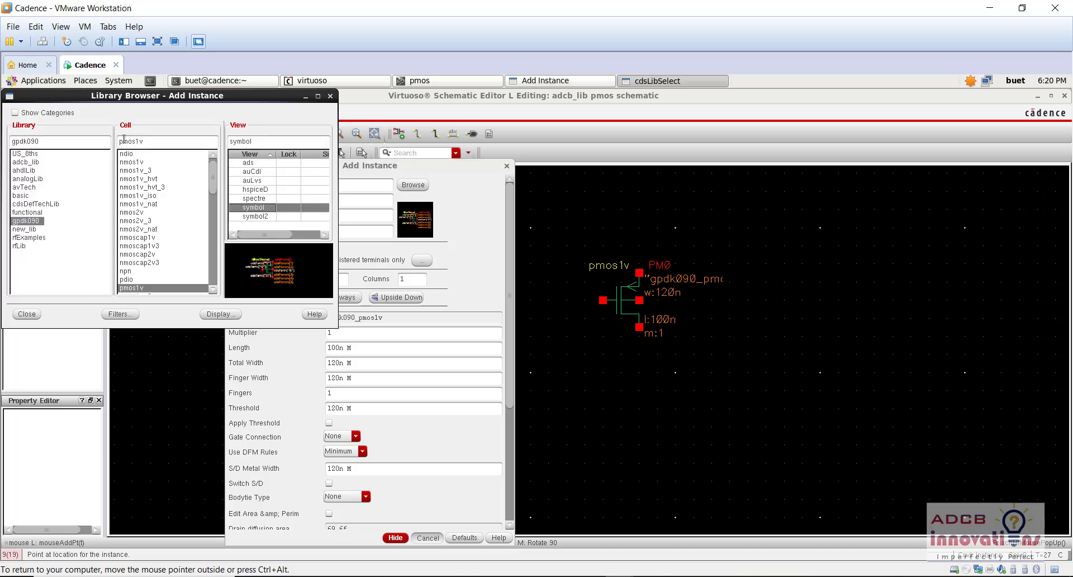
left_click(29, 179)
left_click(156, 142)
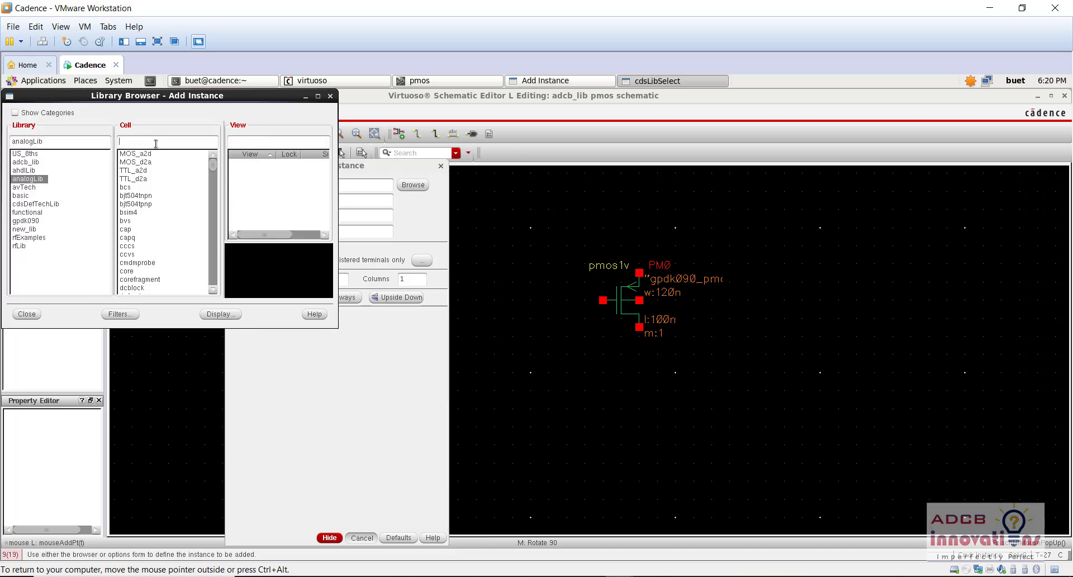
type("vdc")
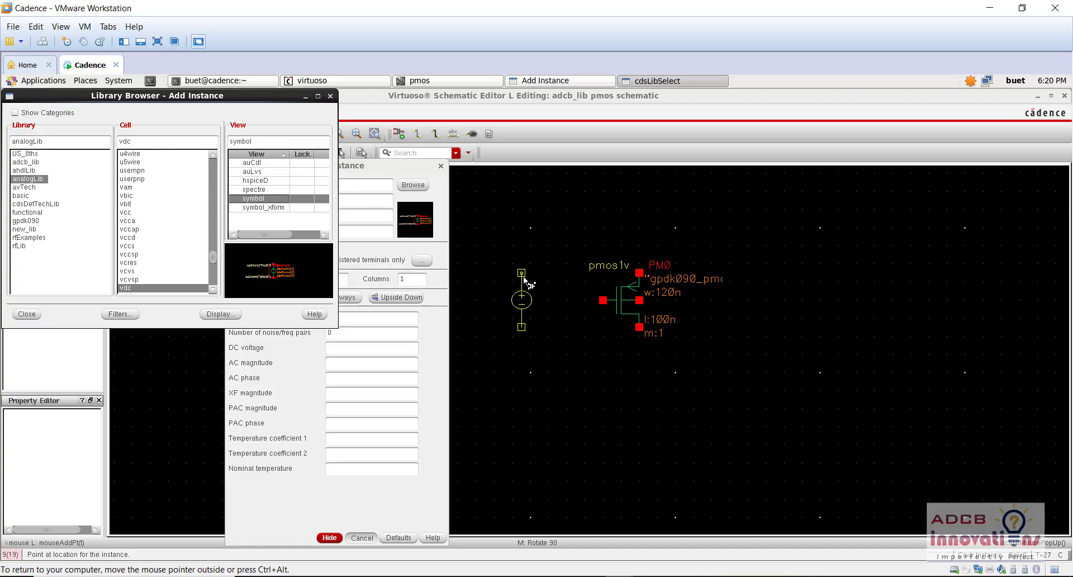
left_click(523, 247)
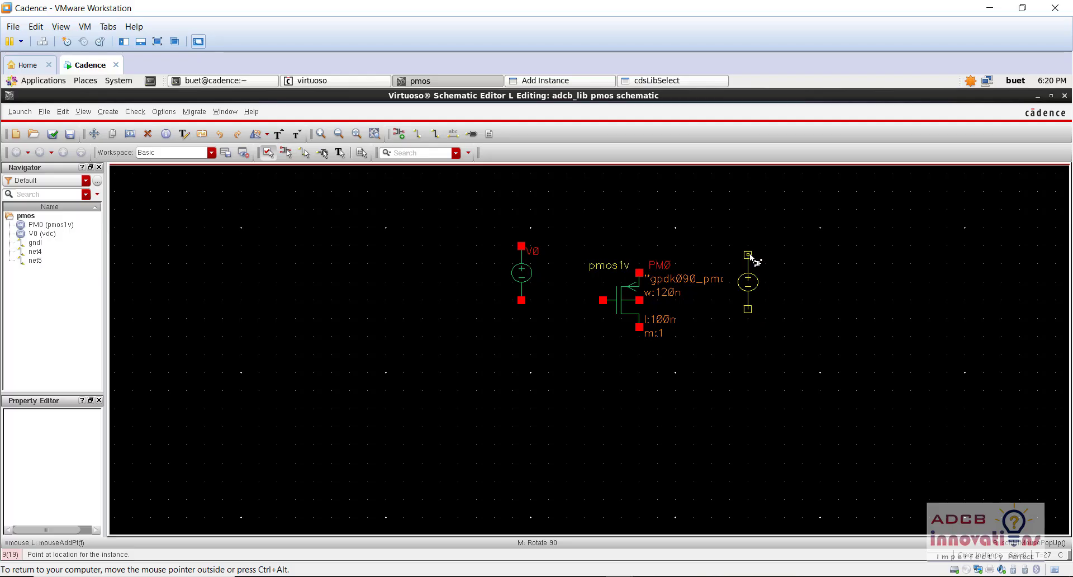
left_click(750, 250)
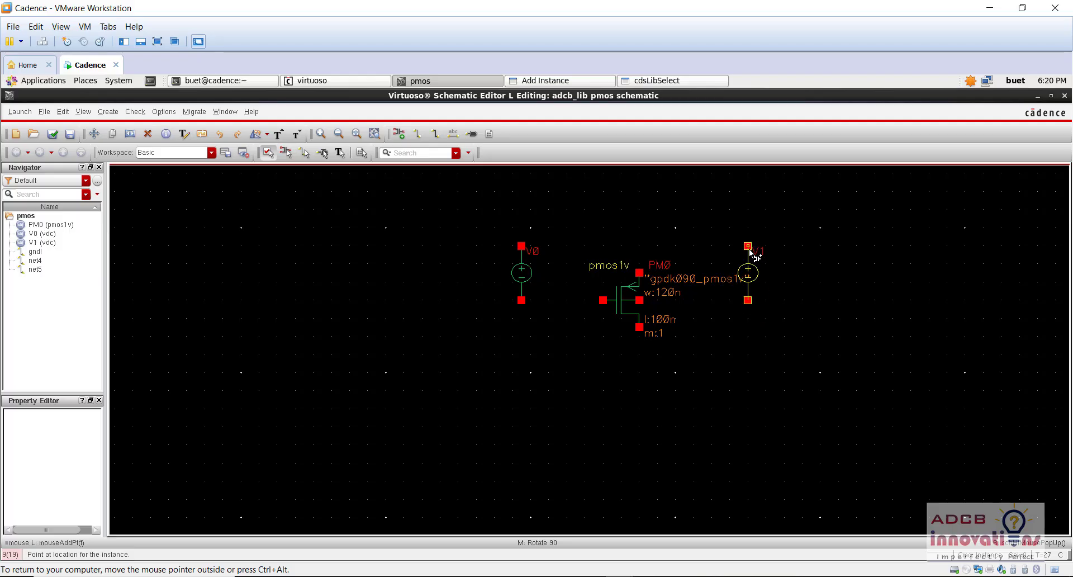
key("Escape")
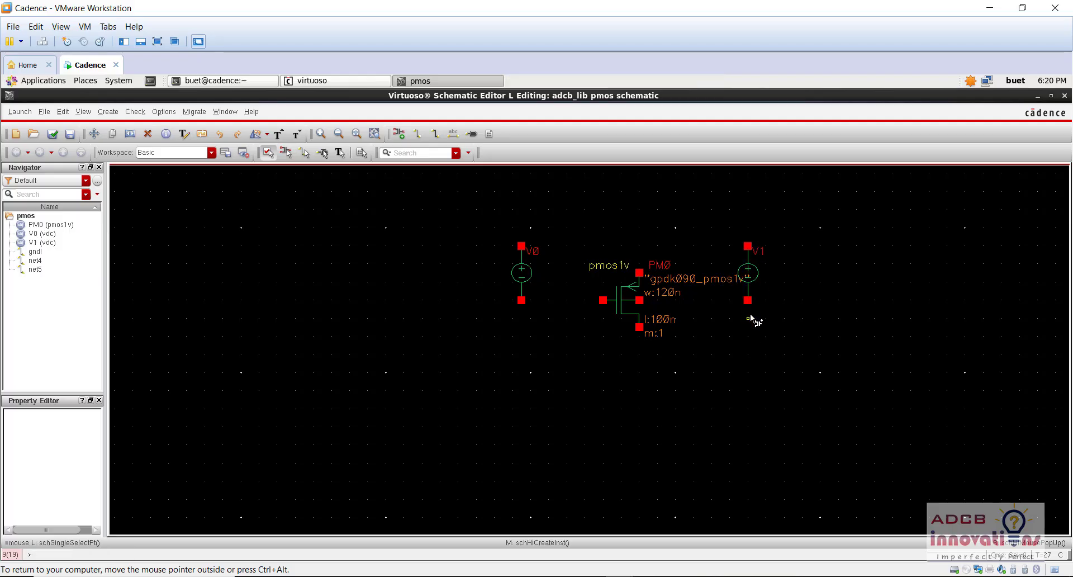
- Rename the left source V0 to VSG with a DC voltage of 1.8
left_click(524, 276)
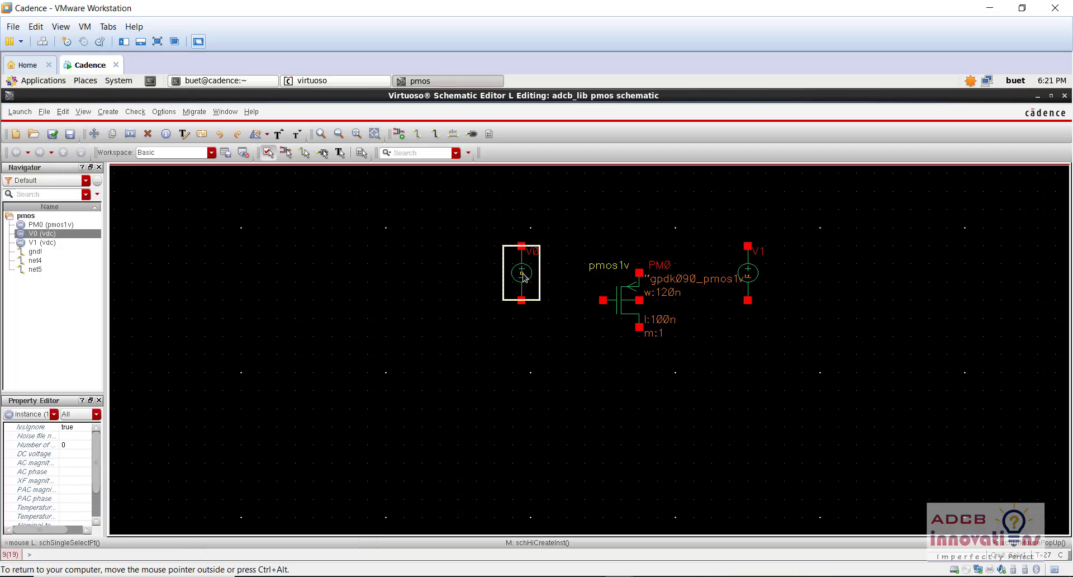
key("q")
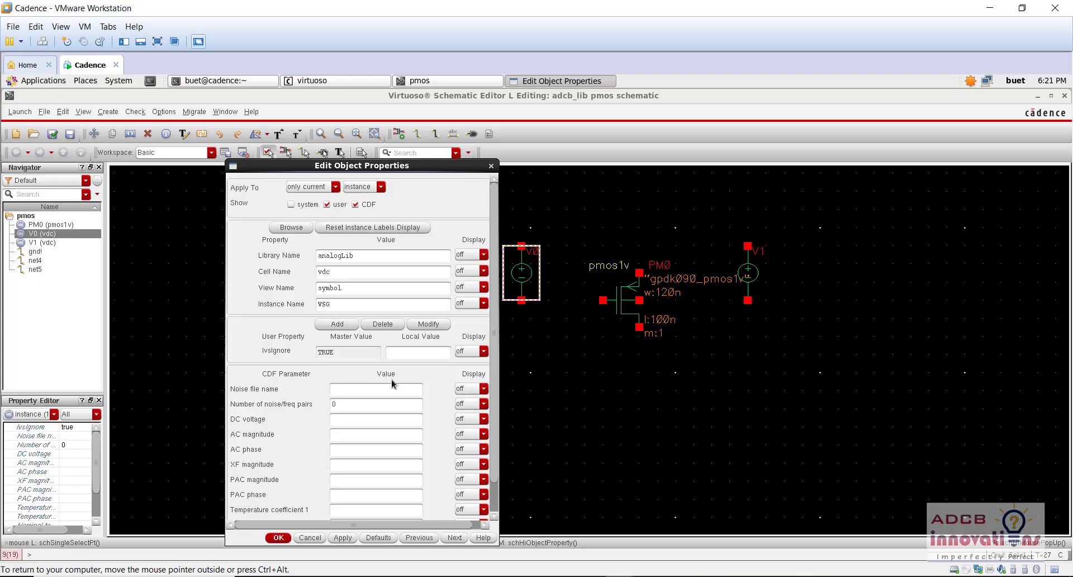
left_click(355, 420)
key("Return")
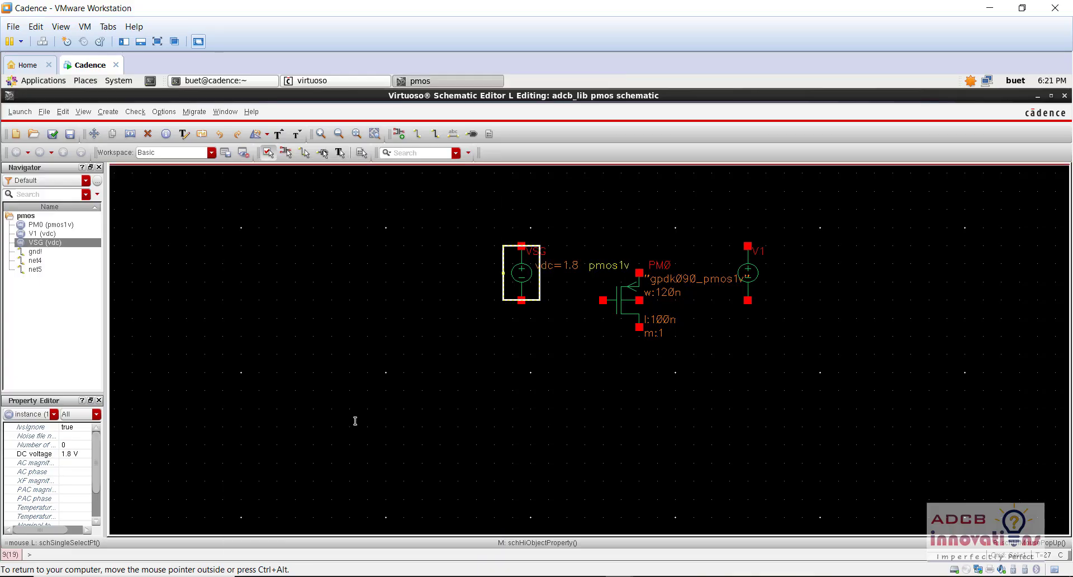
- Rename the right source V1 to VSD with a DC voltage of 1.8
left_click(753, 266)
key("e")
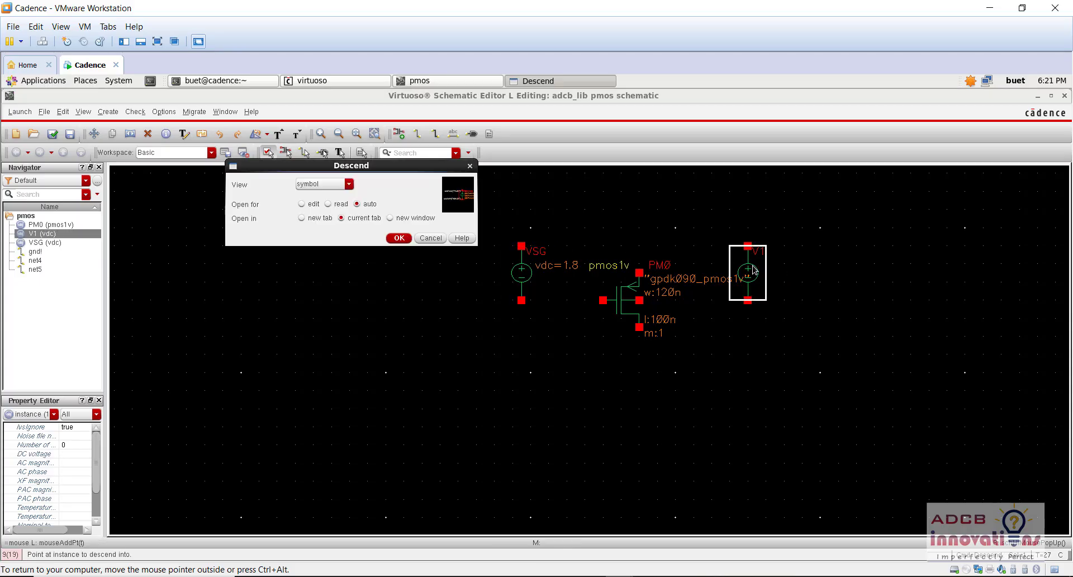
left_click(431, 238)
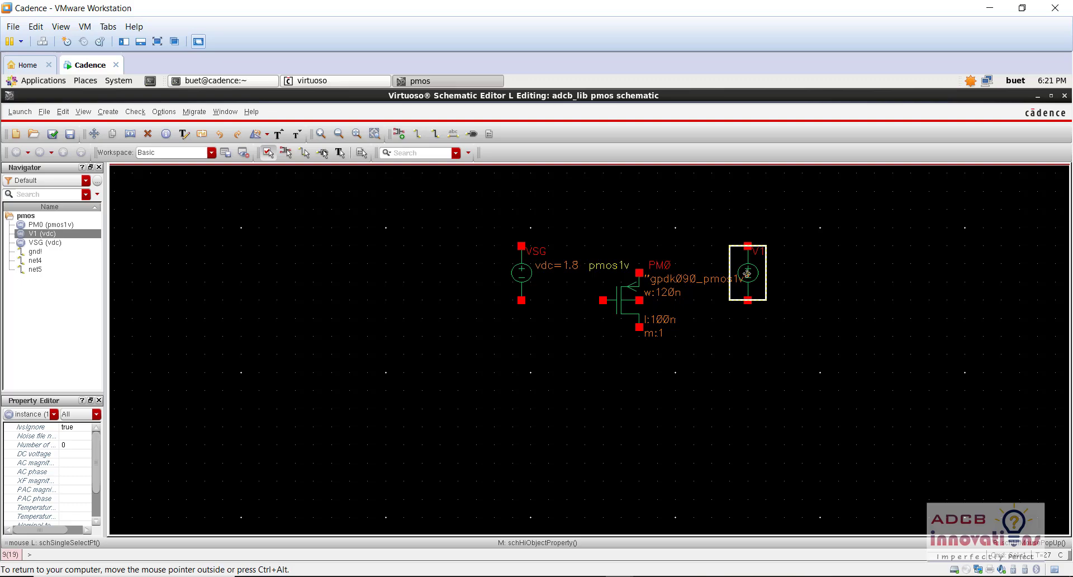
key("q")
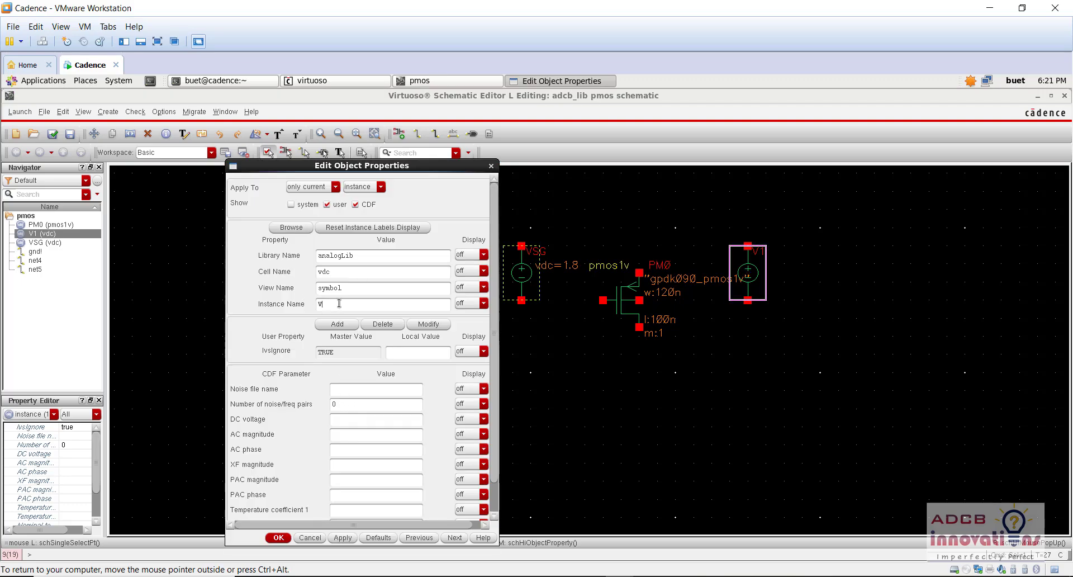
left_click(338, 303)
type("VSD")
key("Return")
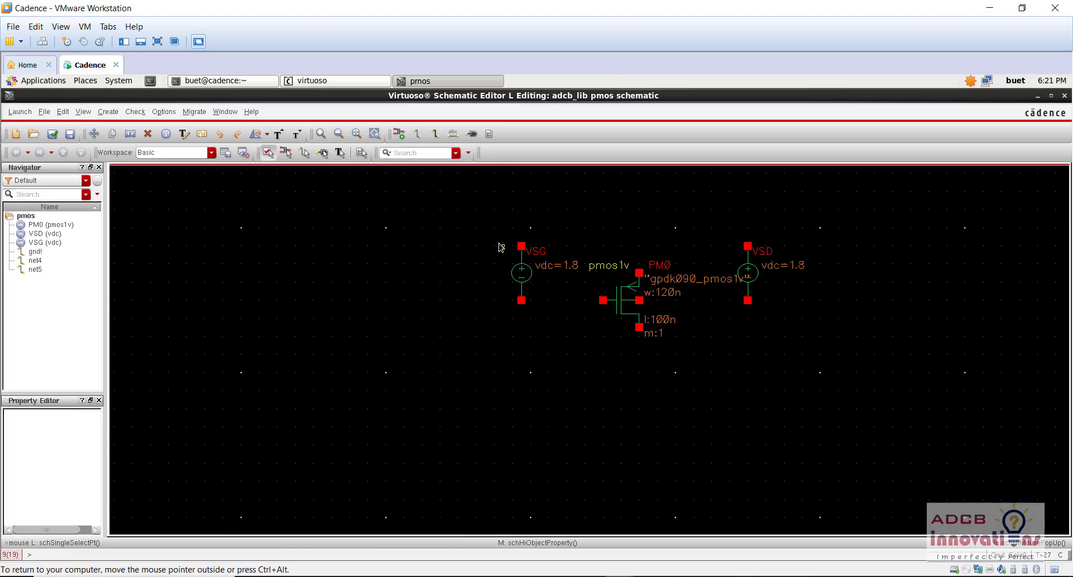
- Wire VSG's top to PM0's top terminal and its bottom to PM0's gate
key("w")
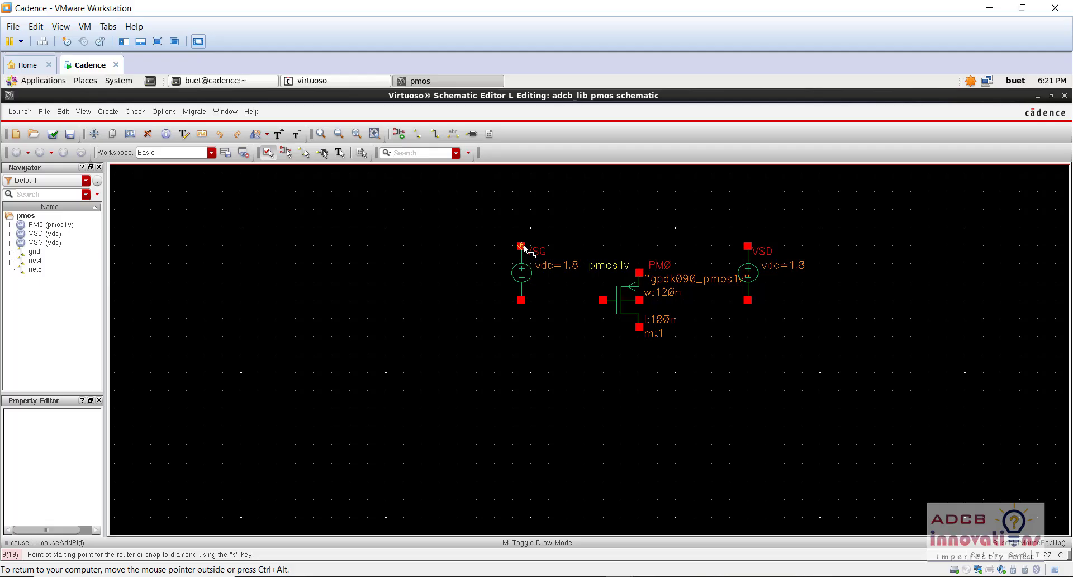
left_click(521, 246)
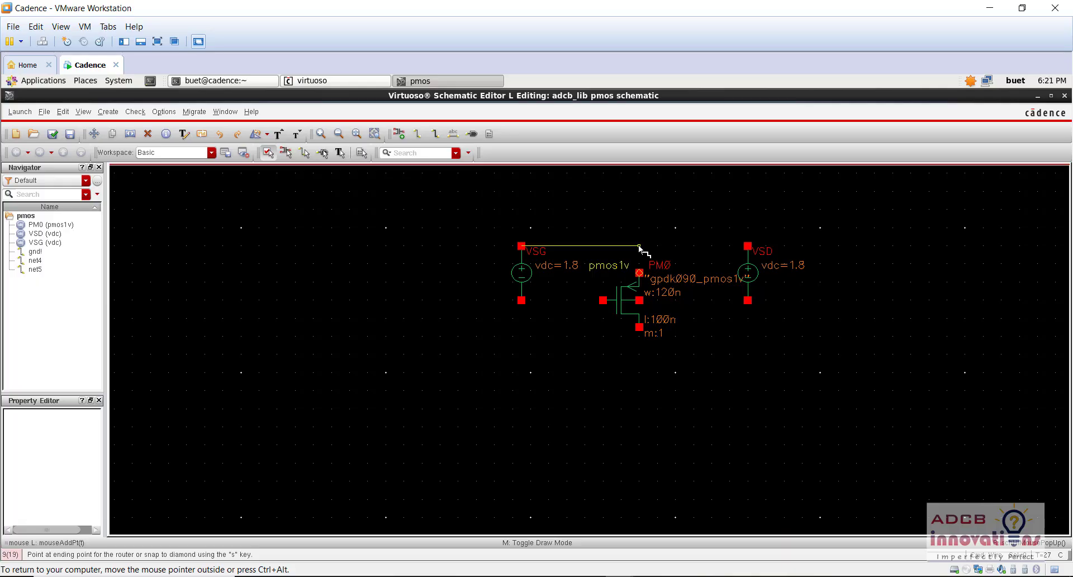
left_click(640, 274)
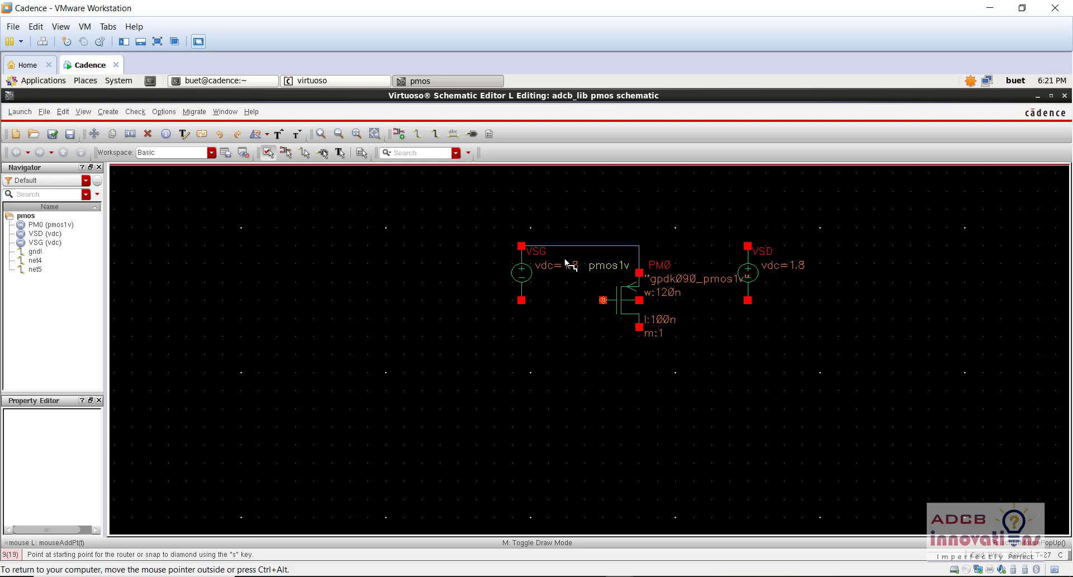
left_click(522, 300)
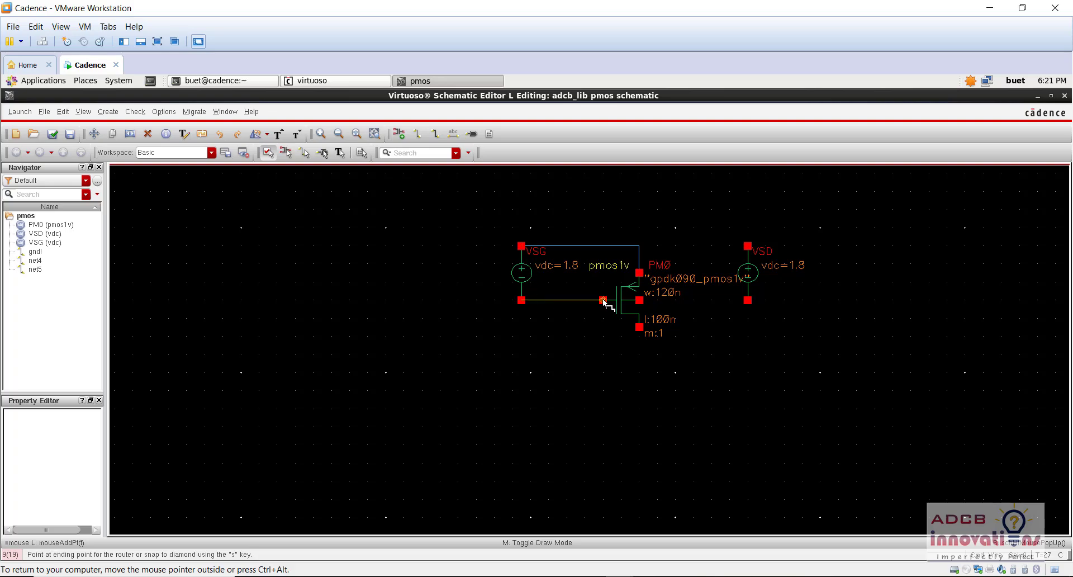
left_click(603, 300)
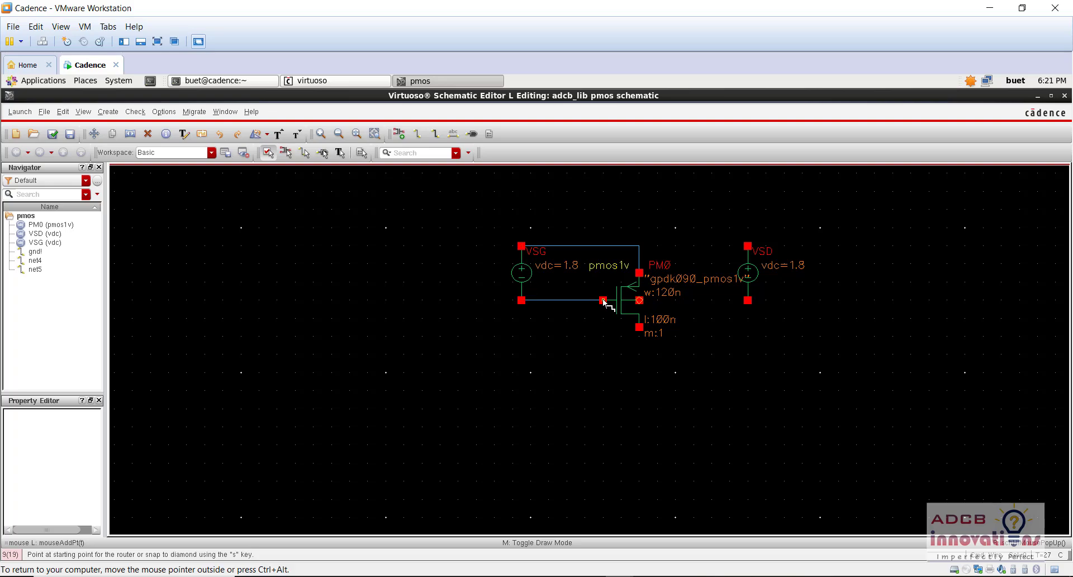
- Wire VSD's top to PM0's source node and its bottom to PM0's drain
left_click(748, 246)
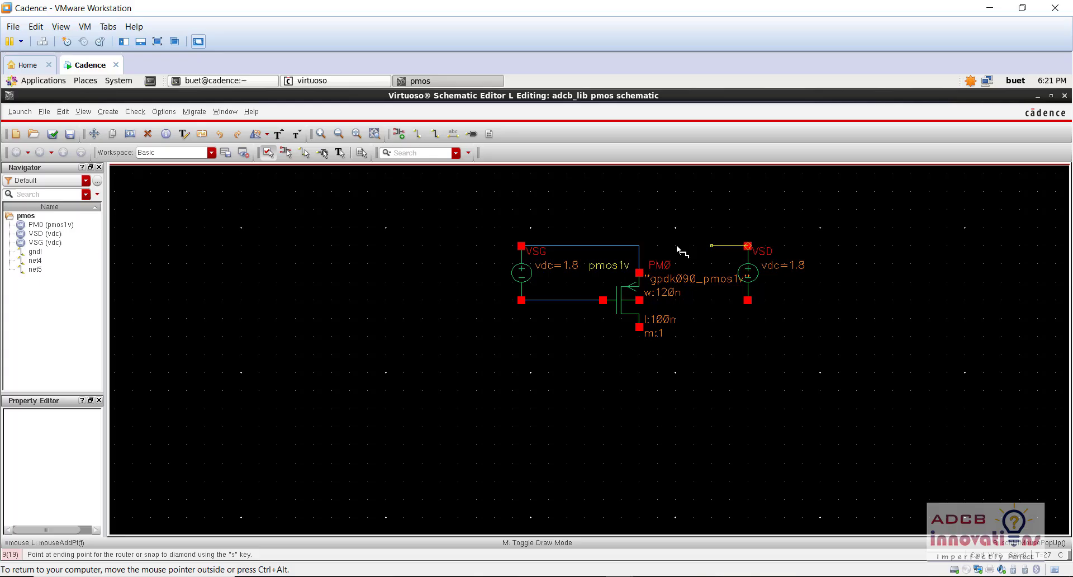
left_click(639, 246)
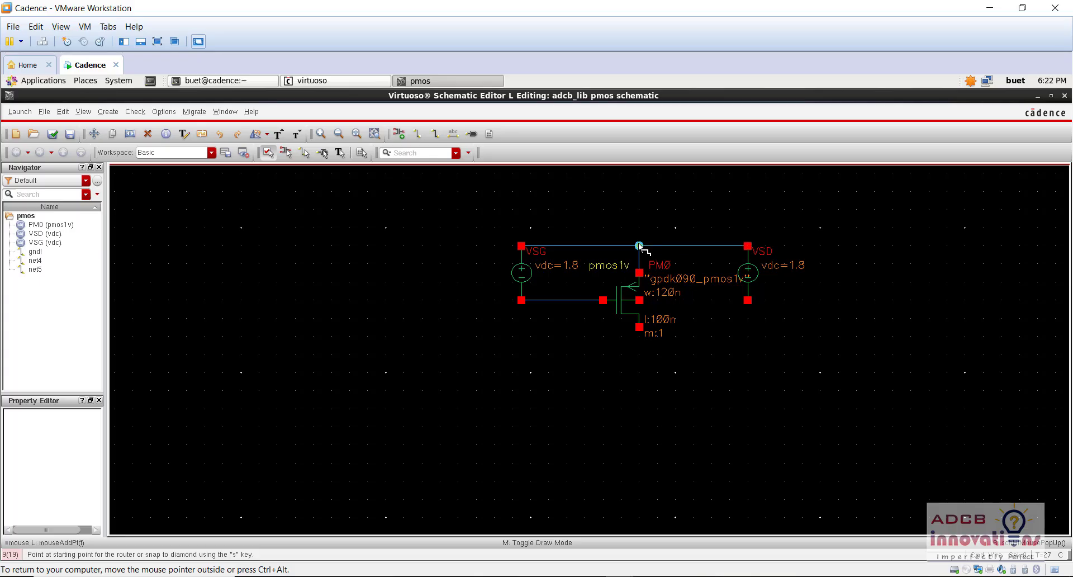
left_click(748, 300)
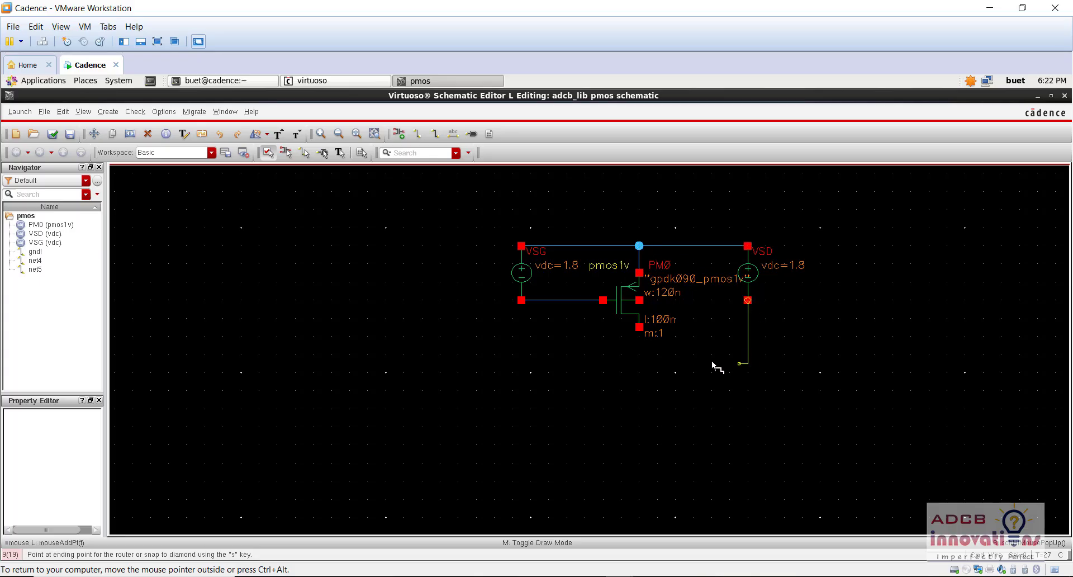
left_click(639, 327)
key("Escape")
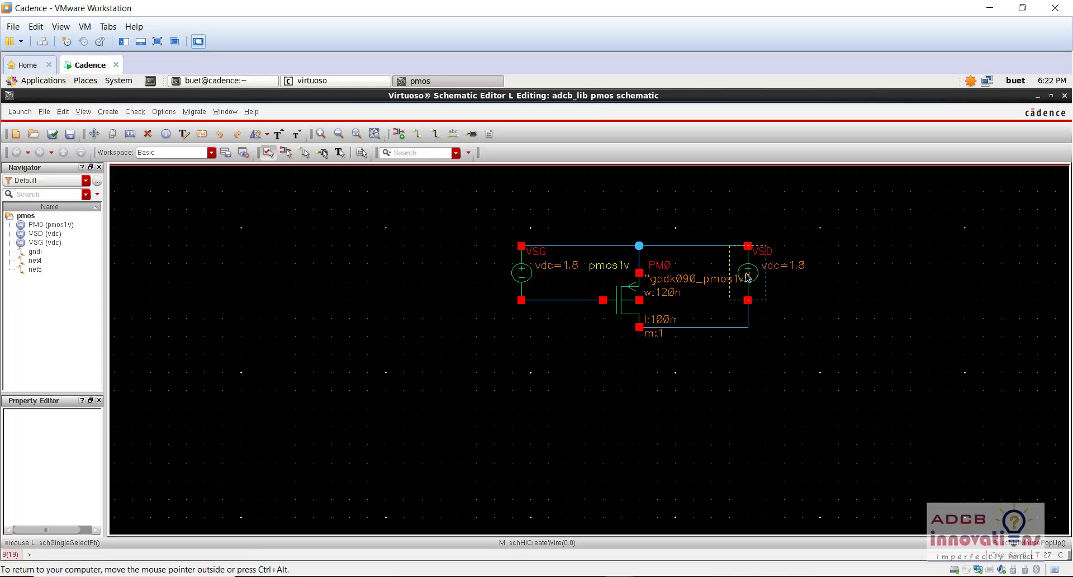
- Nudge VSD down and place a rotated analogLib gnd symbol at VSD's top node
left_click_drag(752, 274, 751, 290)
key("i")
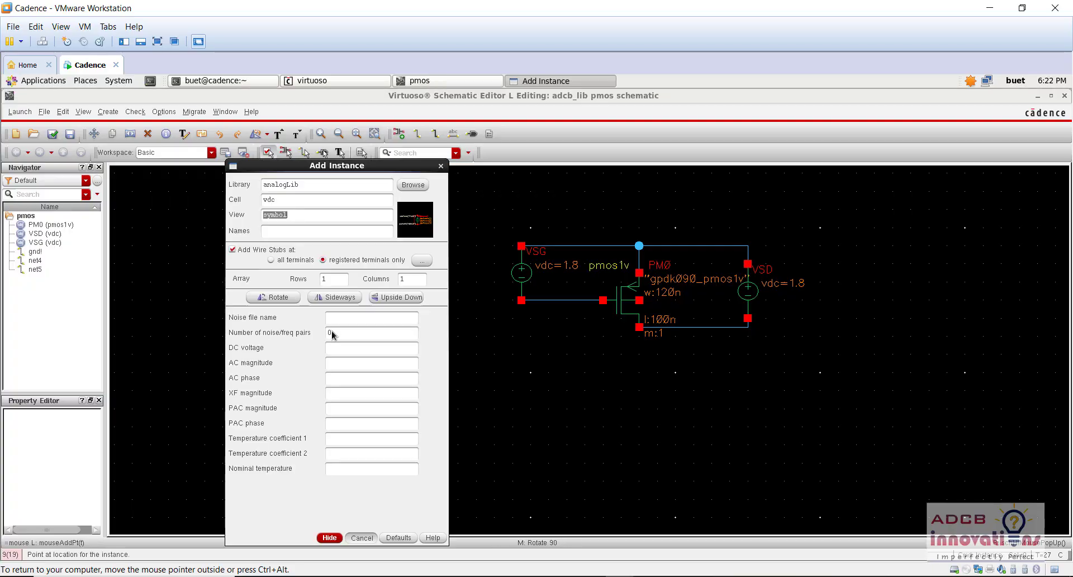
left_click(419, 185)
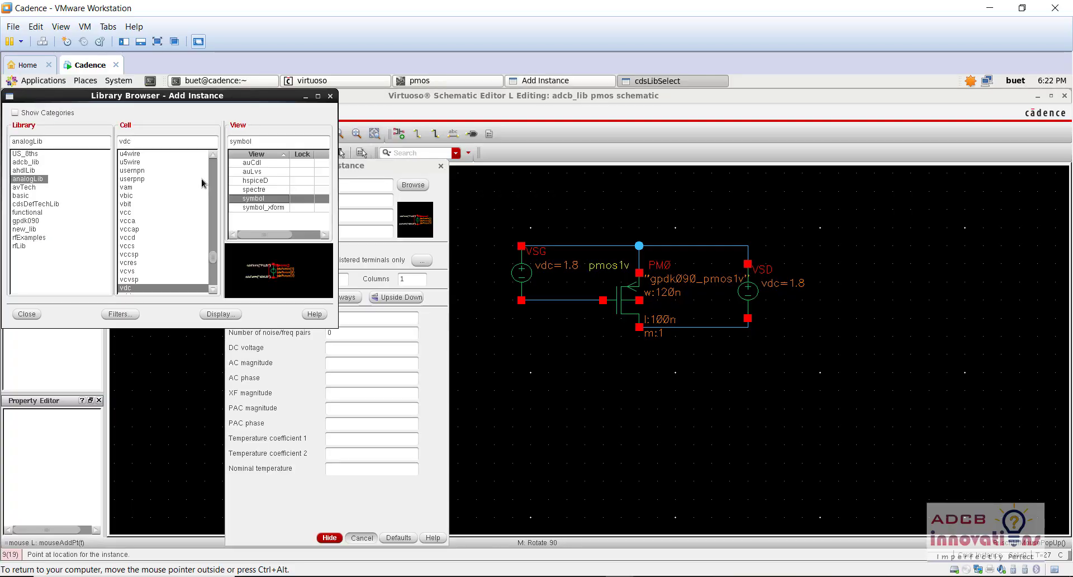
double_click(184, 143)
type("gnd")
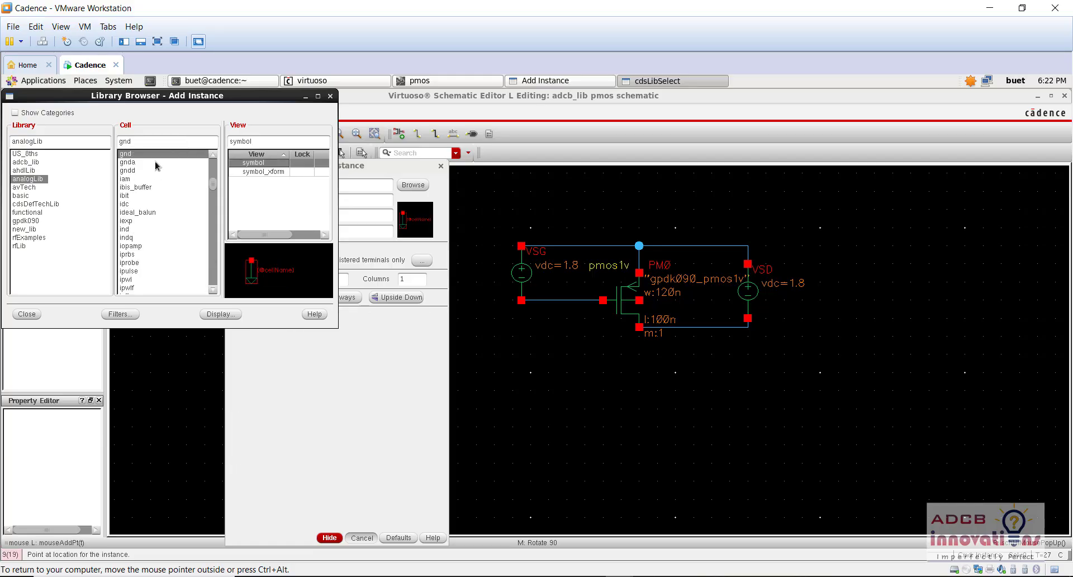
left_click(393, 376)
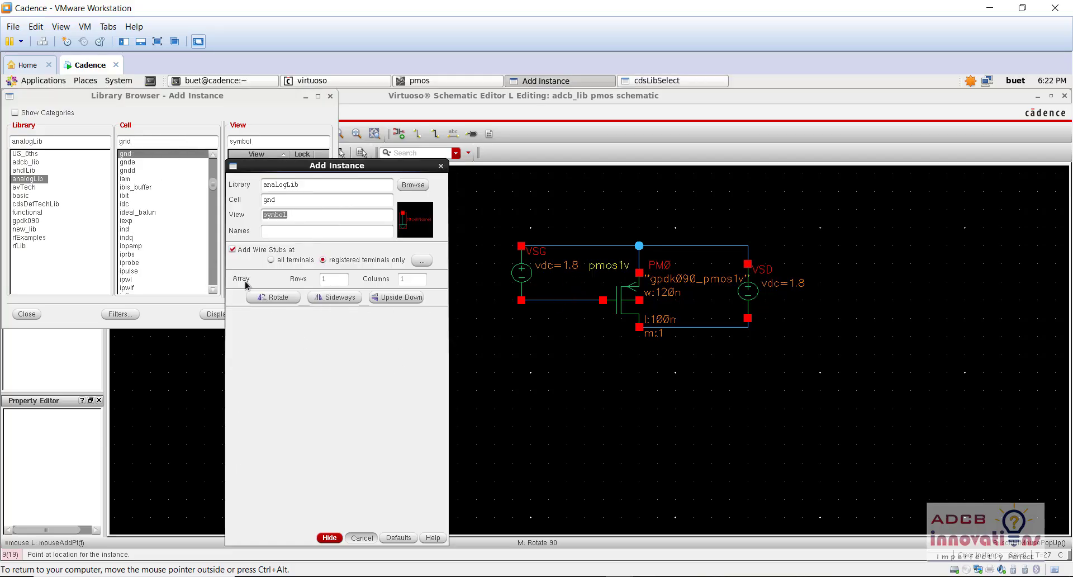
left_click(274, 296)
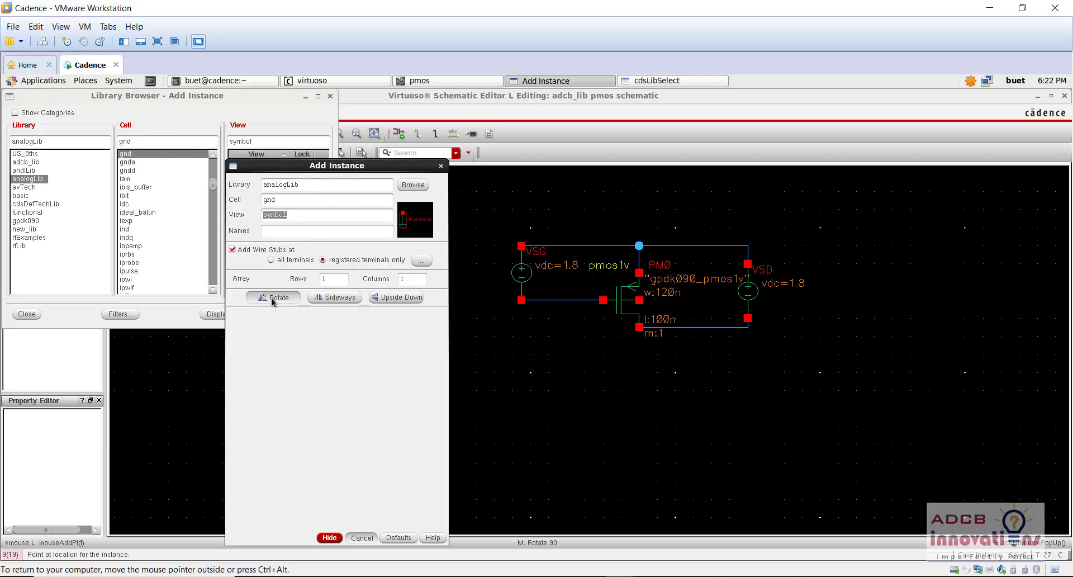
left_click(748, 246)
key("Escape")
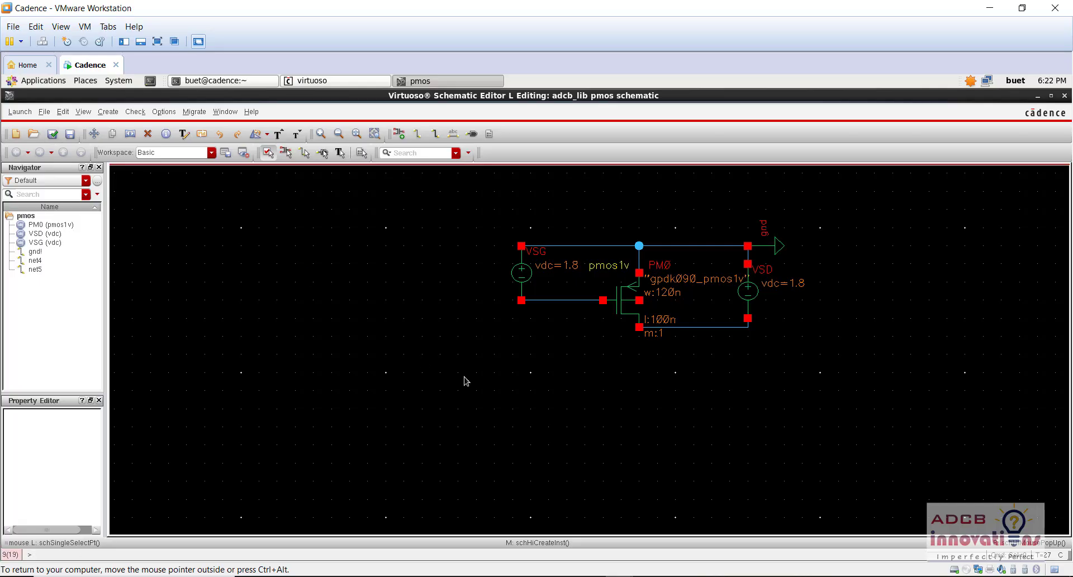
- Wire PM0's bulk terminal up to its source node, then check and save the schematic
key("w")
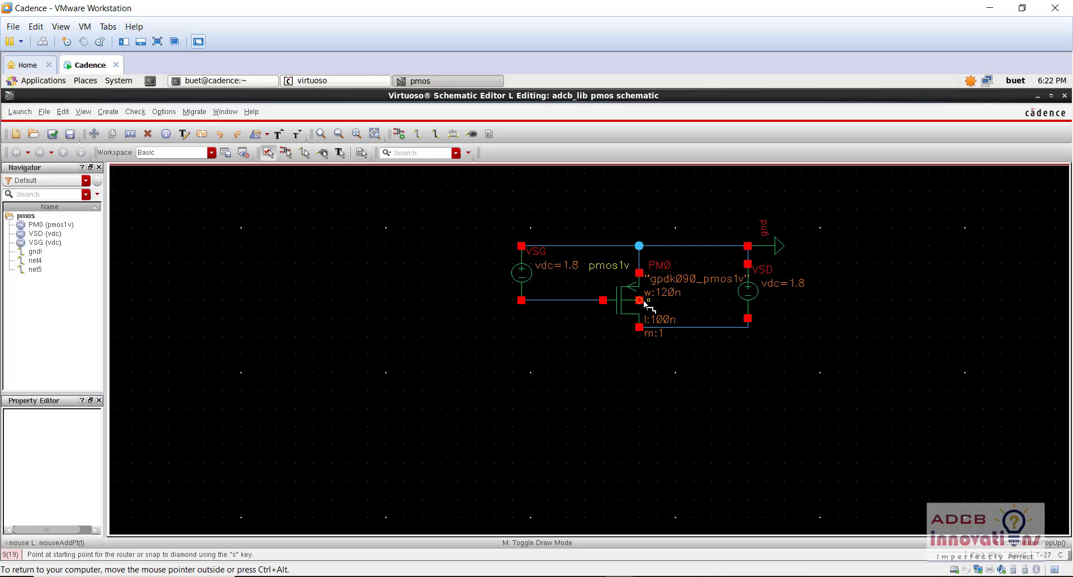
left_click(640, 301)
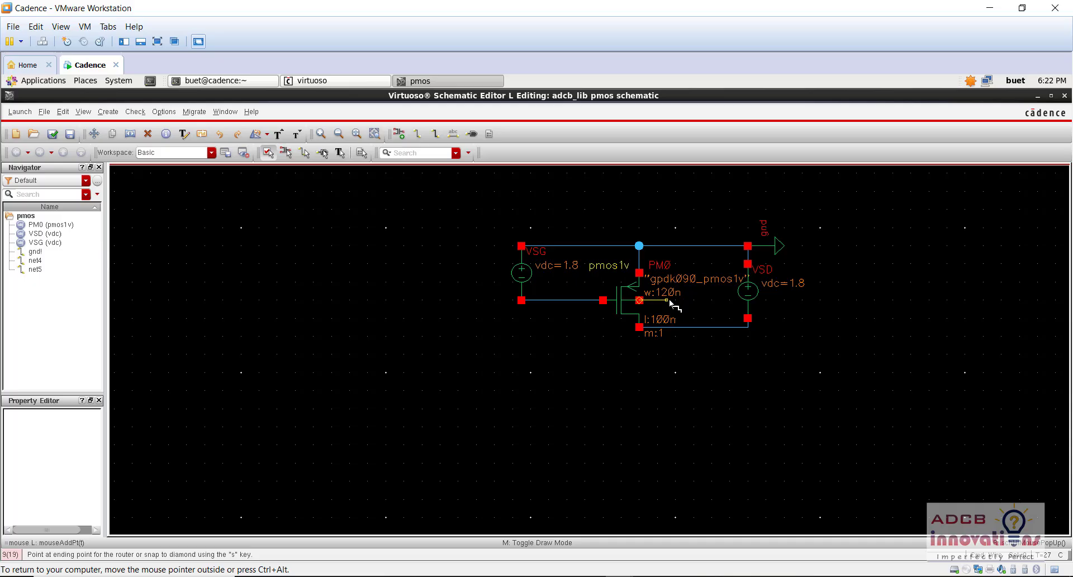
left_click(668, 301)
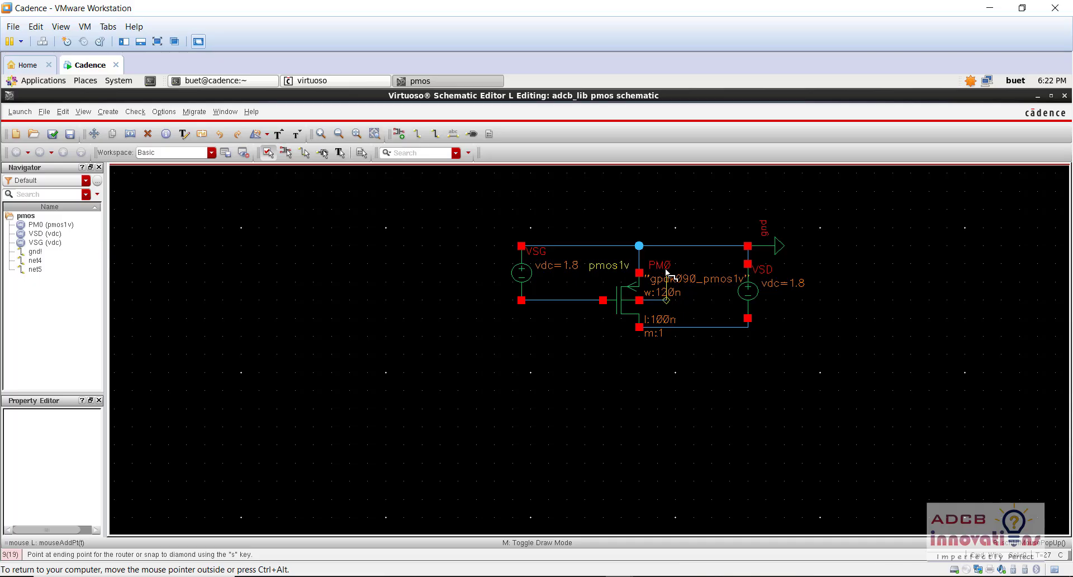
left_click(638, 255)
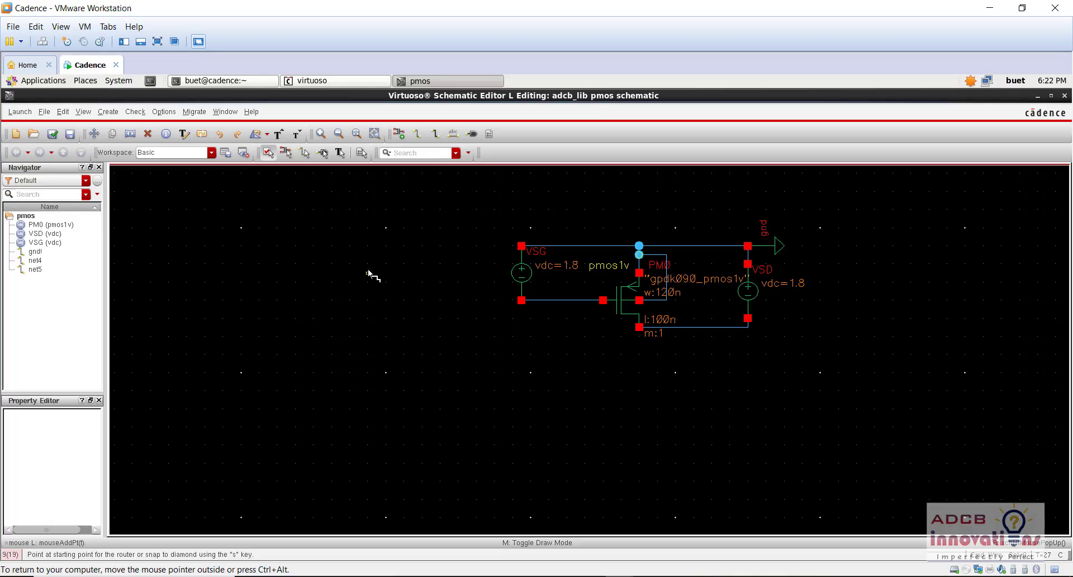
left_click(53, 134)
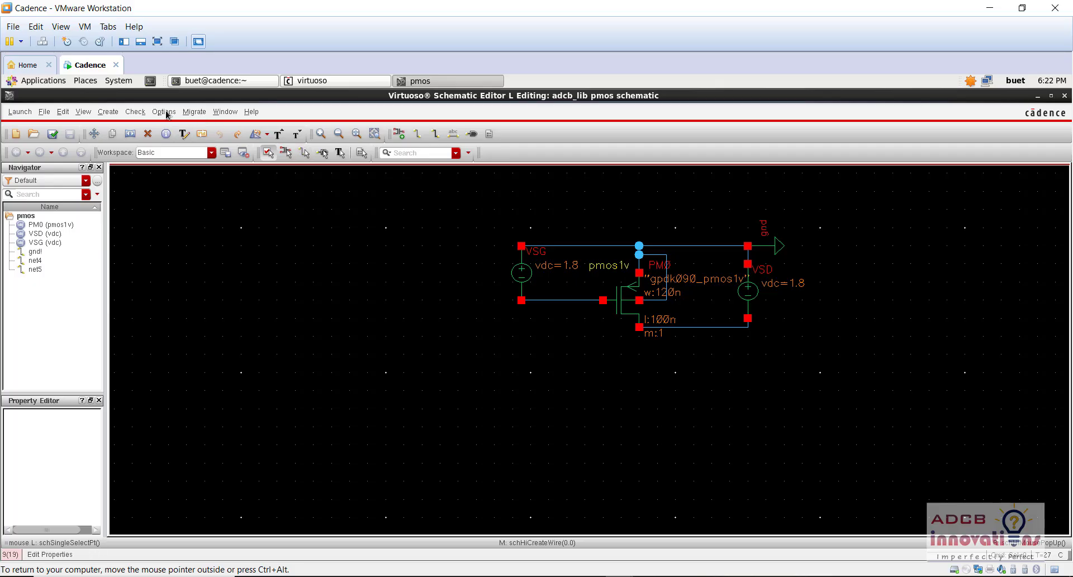
- Launch ADE L from the schematic editor
left_click(20, 112)
left_click(31, 130)
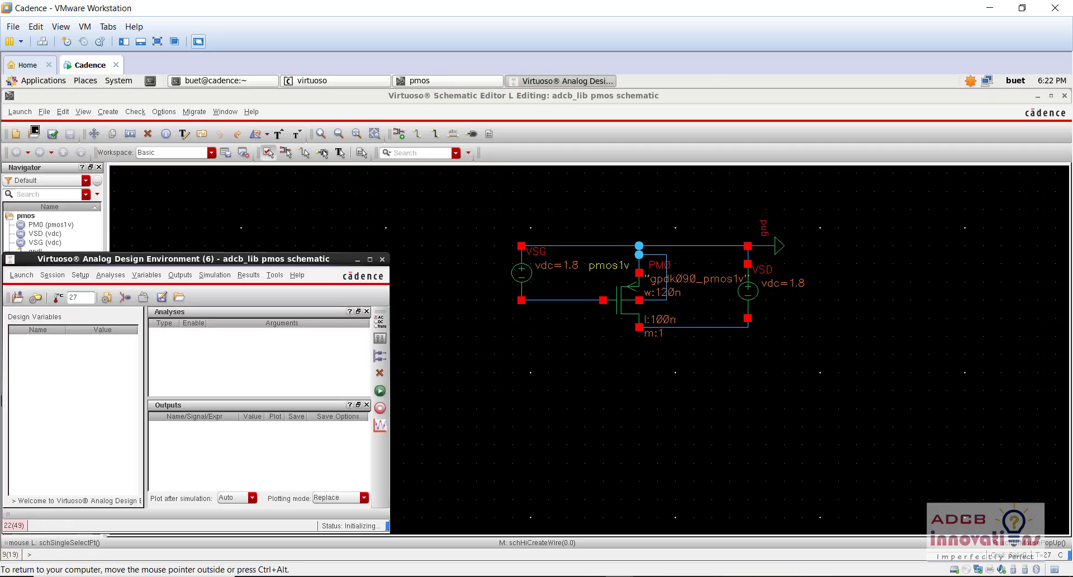
left_click(180, 275)
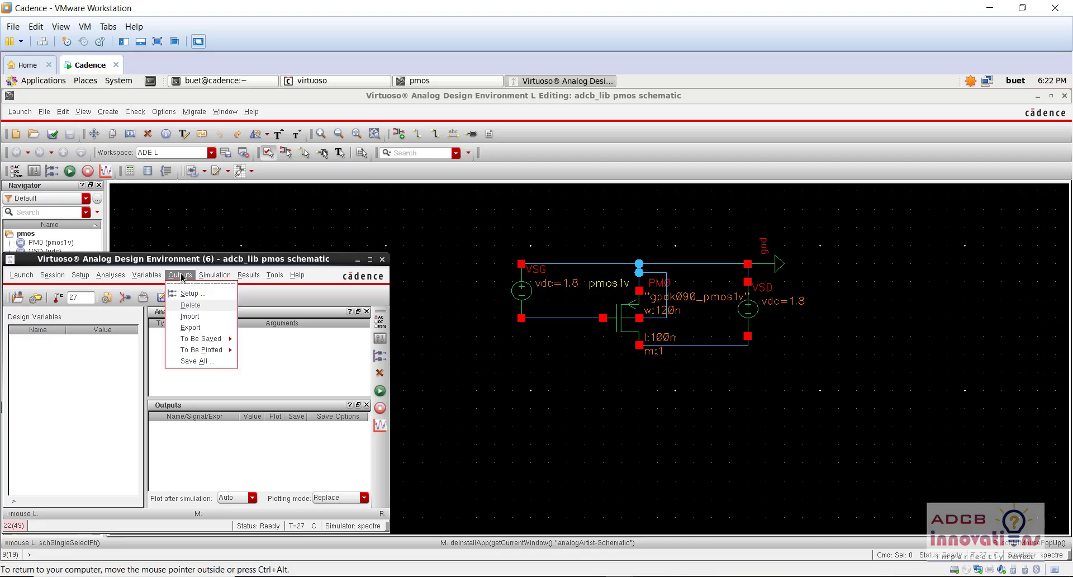
- Choose a DC analysis saving the operating point, sweeping VSD's dc component parameter
left_click(119, 294)
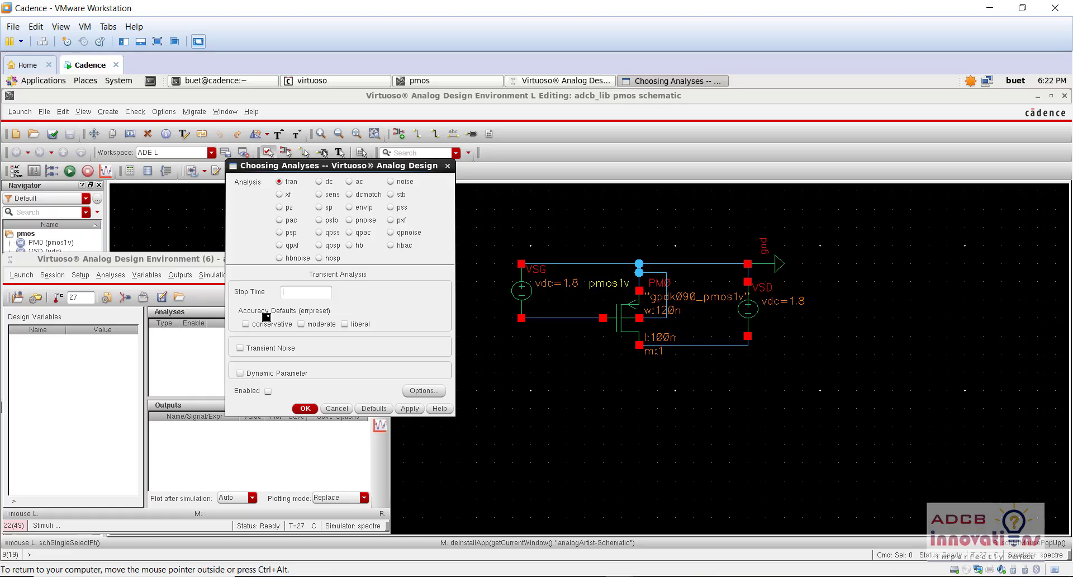
left_click(319, 182)
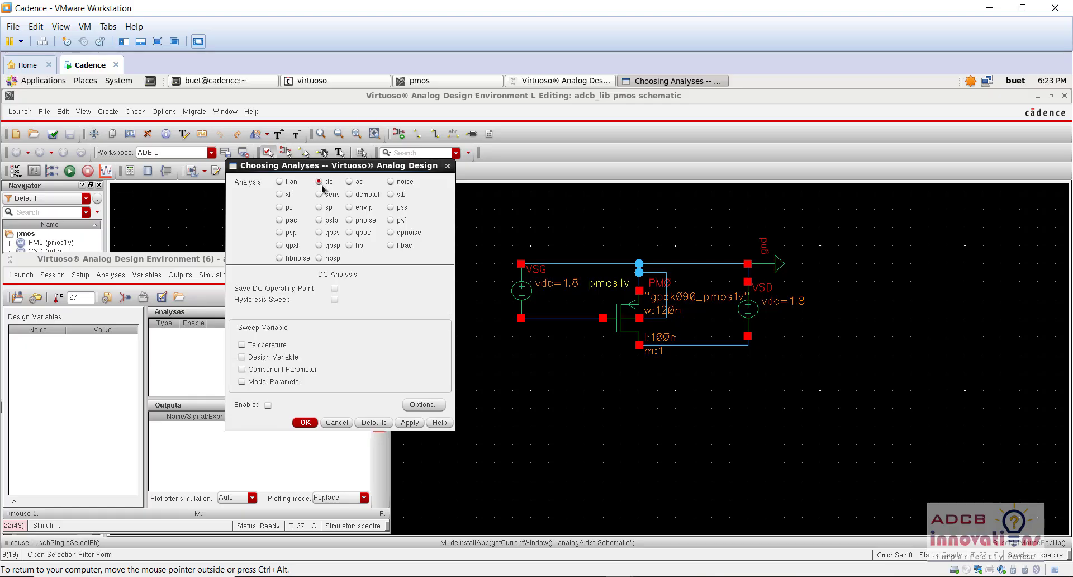
left_click(334, 288)
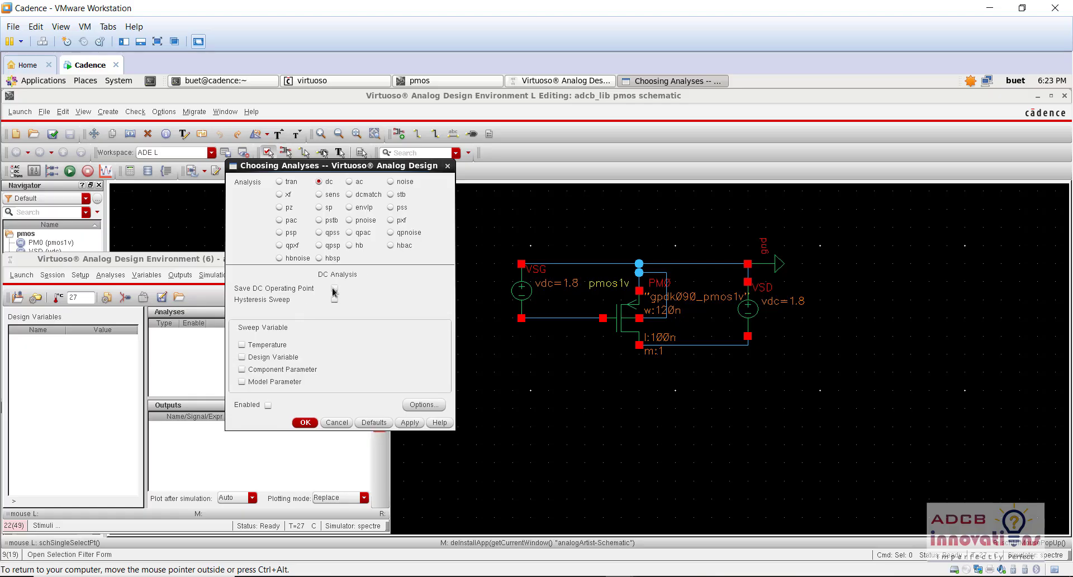
left_click(266, 368)
left_click(412, 355)
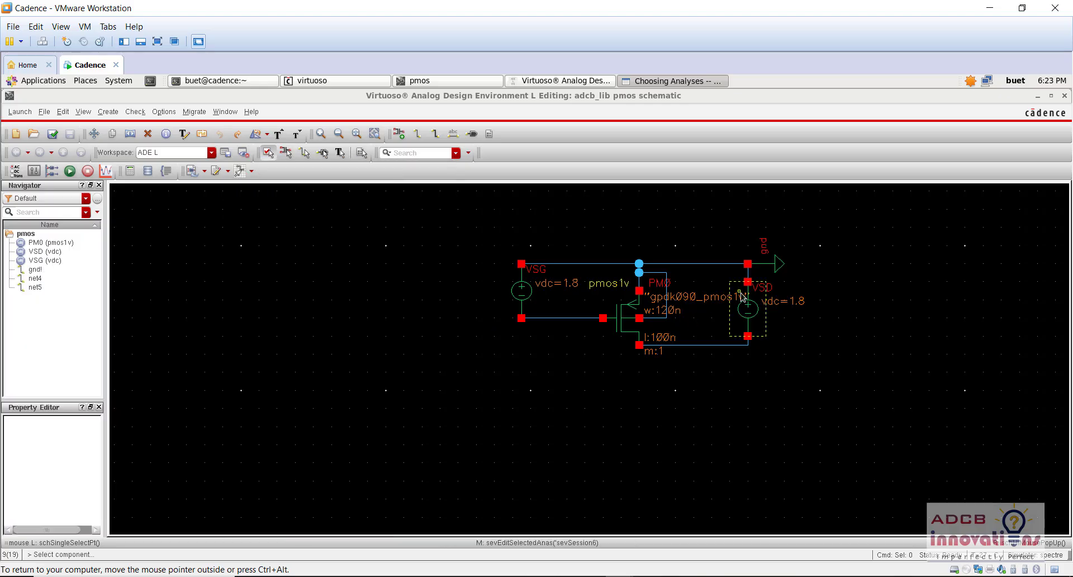
left_click(747, 311)
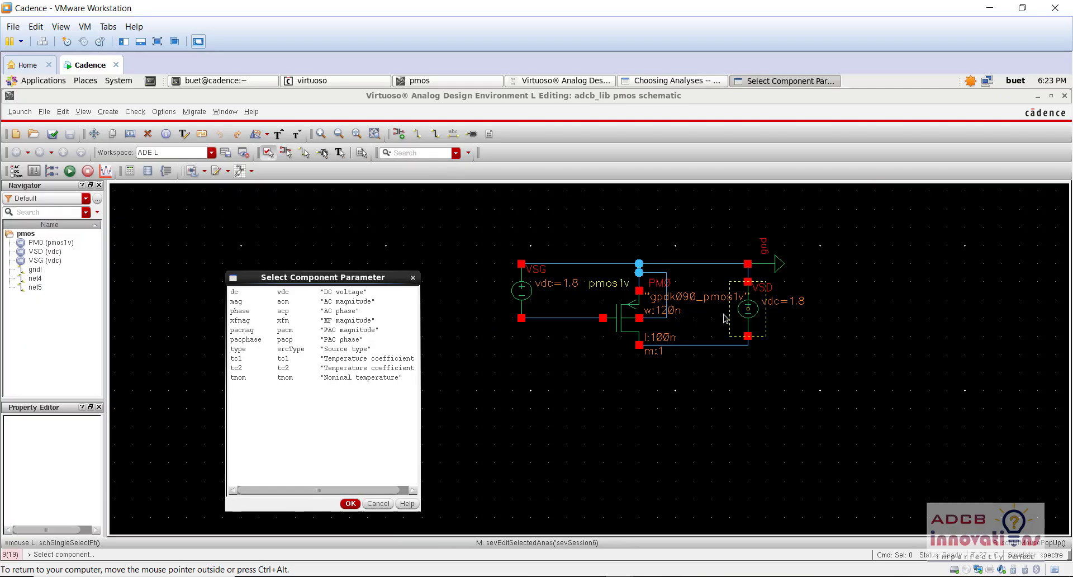
left_click(353, 505)
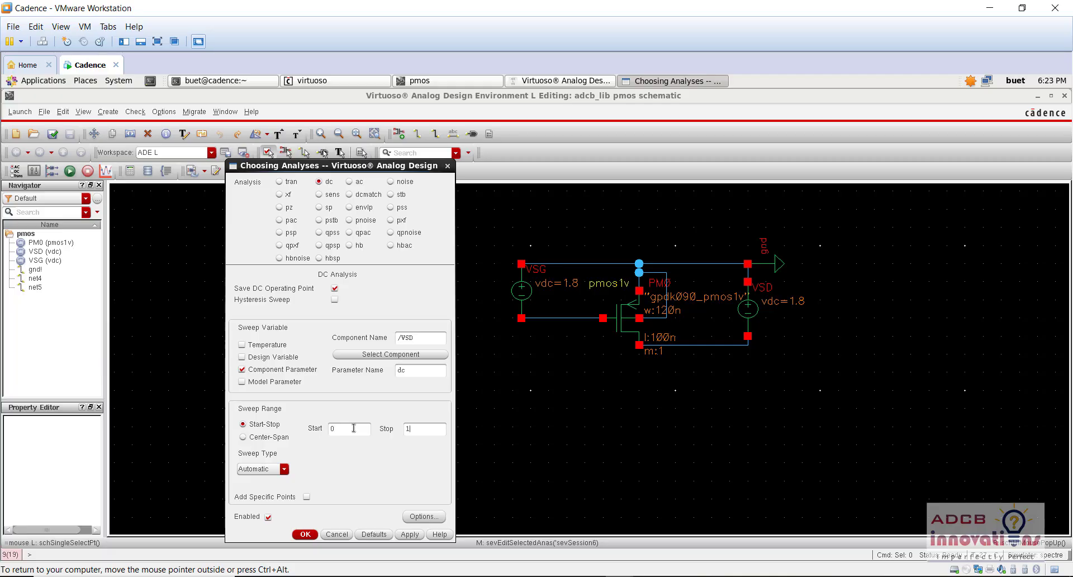
- Set the sweep to stop at 1.8, linear with 0.01 step size, and confirm
type("1.8")
left_click(267, 469)
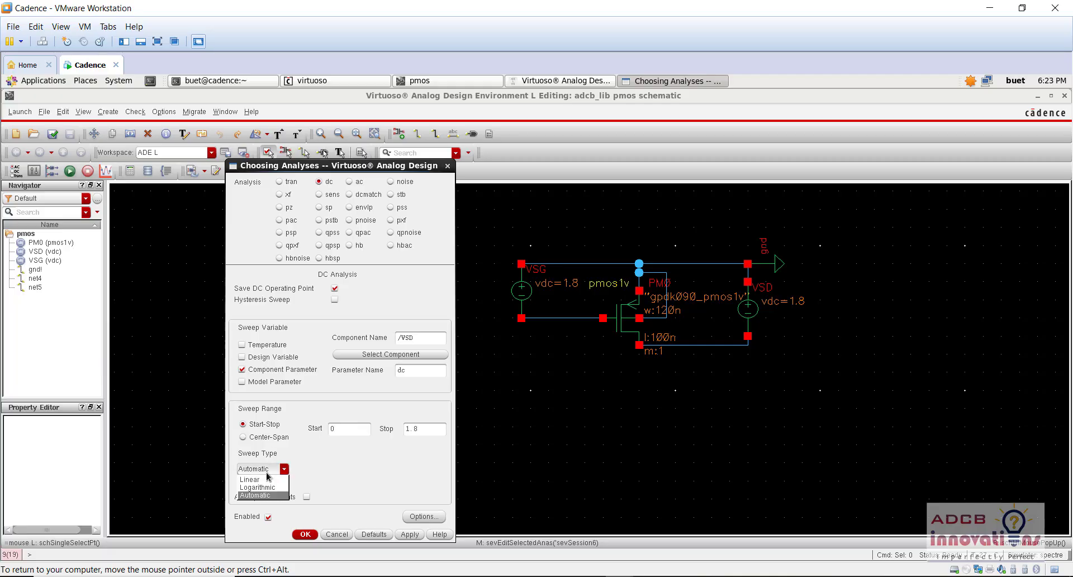
left_click(267, 480)
left_click(414, 463)
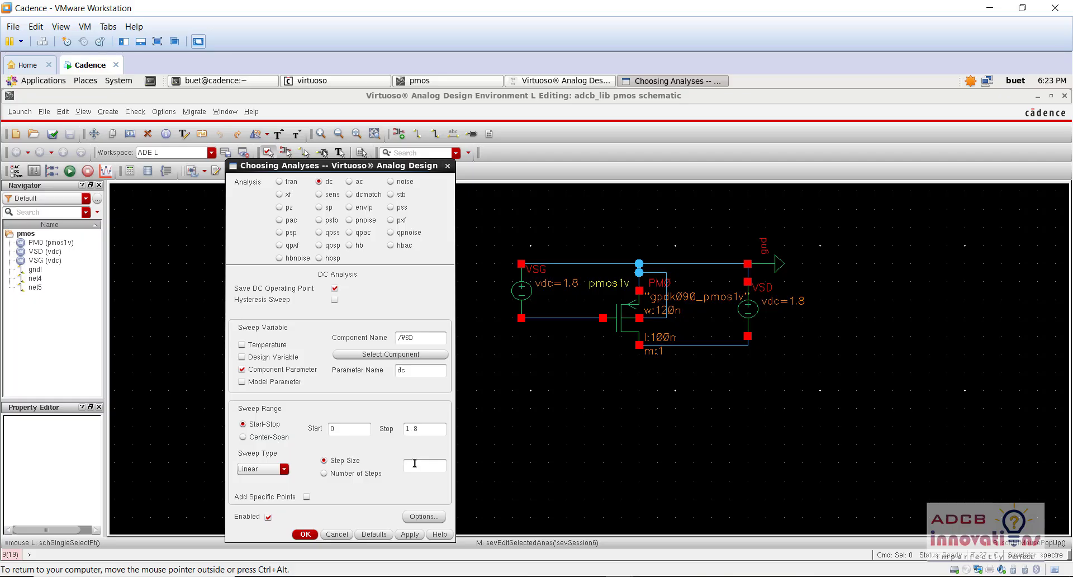
type("0.01")
left_click(305, 534)
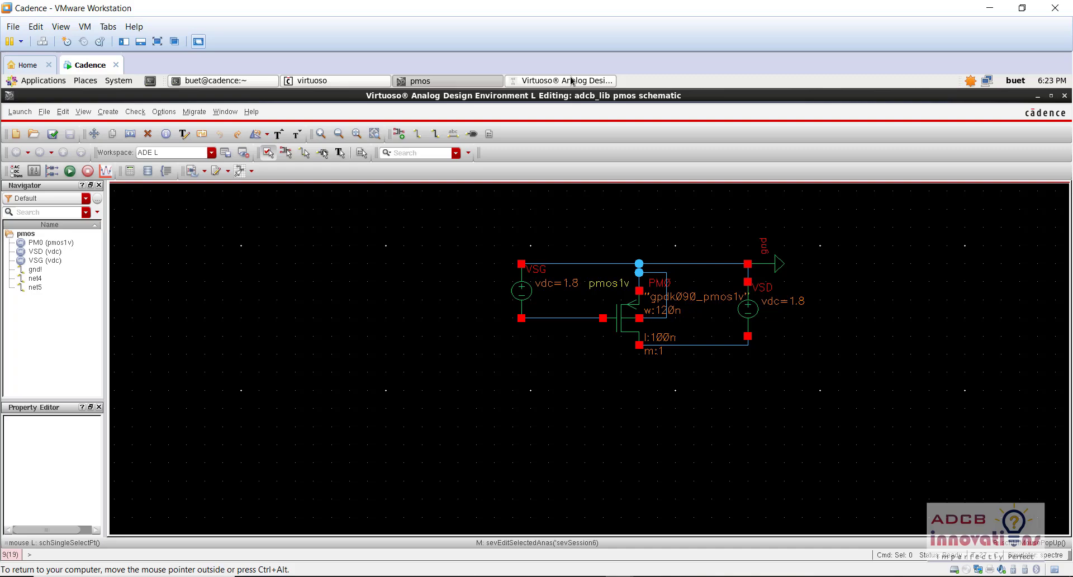
- Add the current at PM0's source terminal (/PM0/S) to the plotted outputs and simulate
left_click(182, 276)
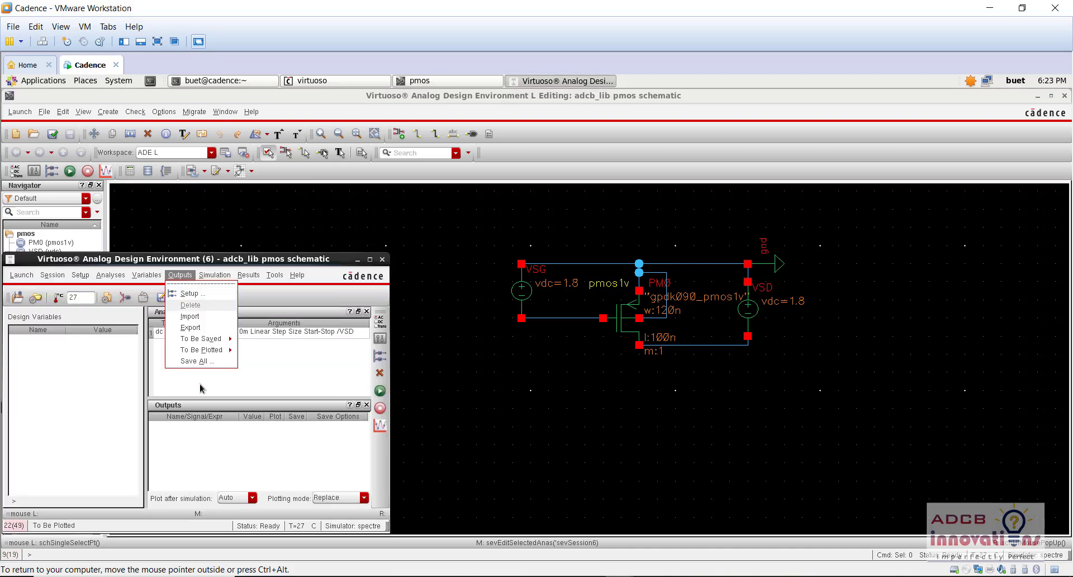
mouse_move(213, 350)
left_click(273, 358)
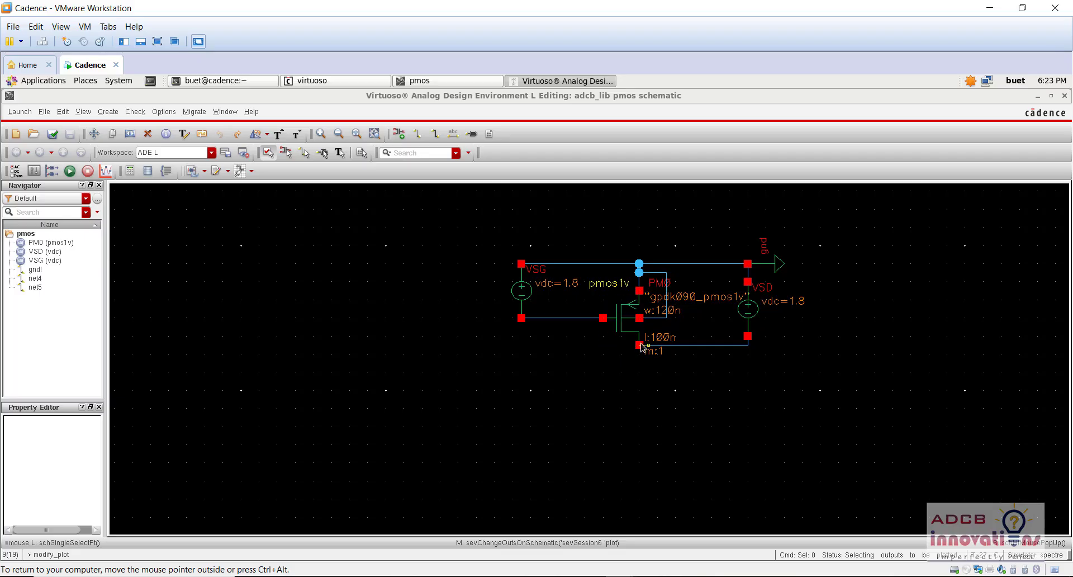
left_click(640, 291)
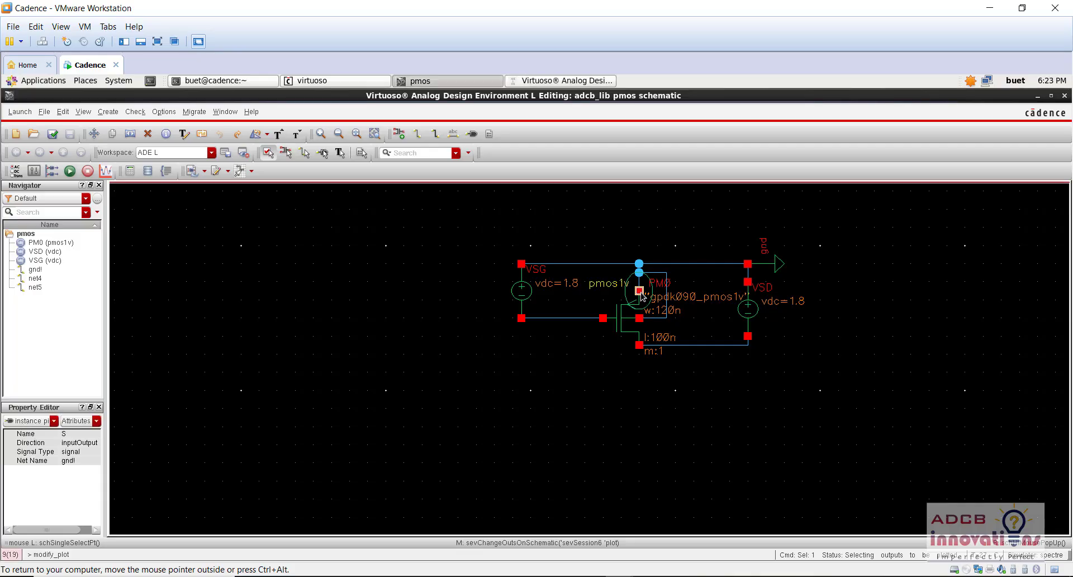
left_click(536, 81)
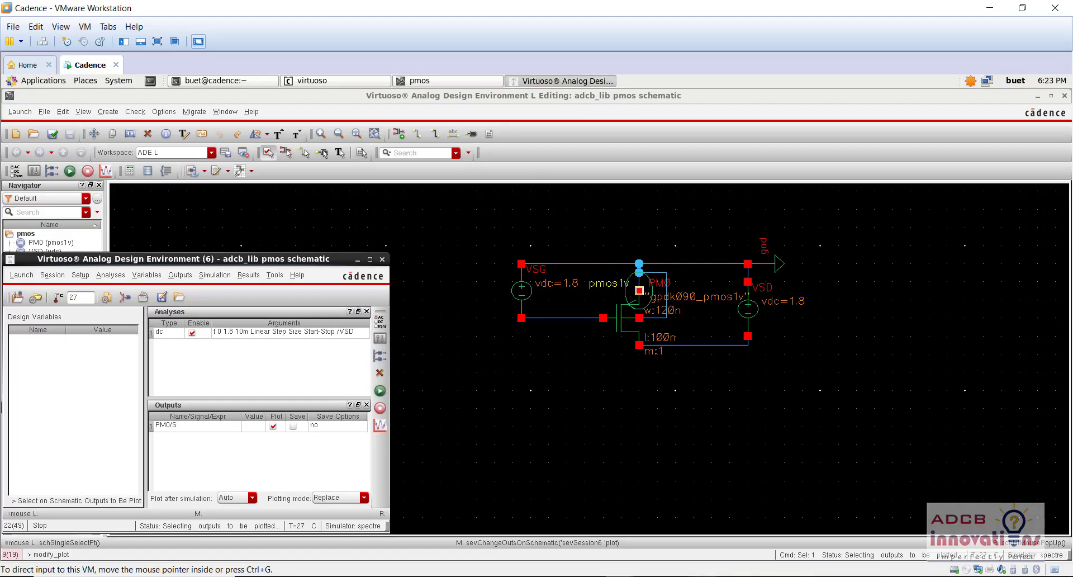
left_click(718, 575)
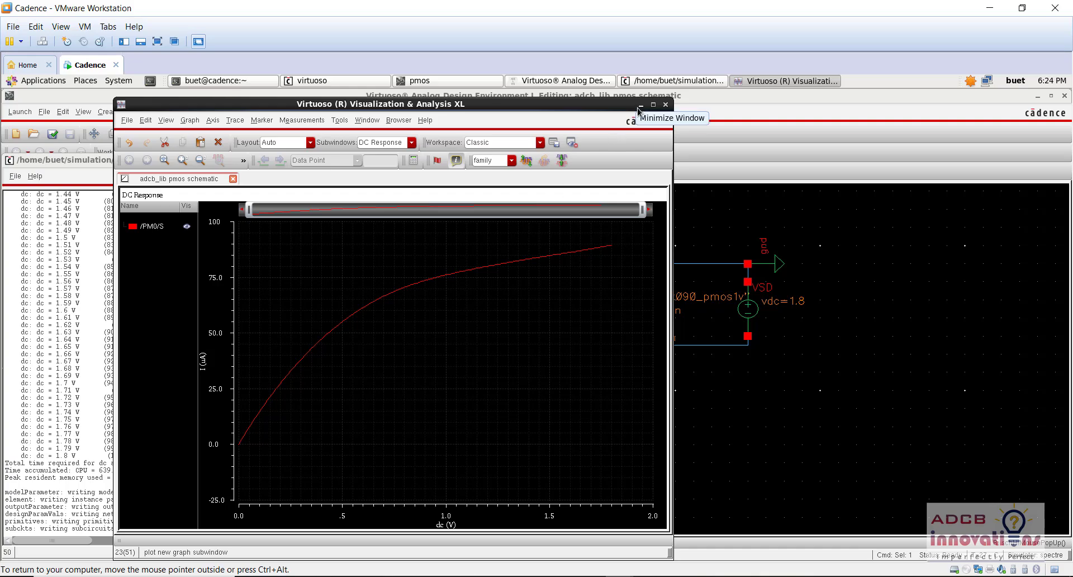
- Close the Visualization & Analysis XL window showing the single /PM0/S current curve
left_click(666, 105)
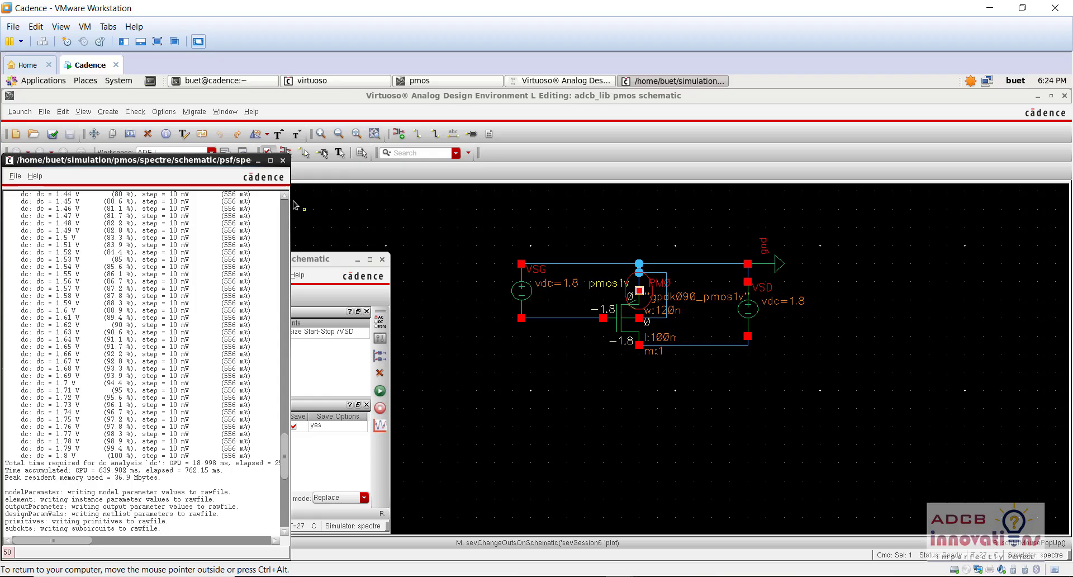
- Change the VSG source's DC voltage from 1.8 to the variable vsg
left_click(282, 160)
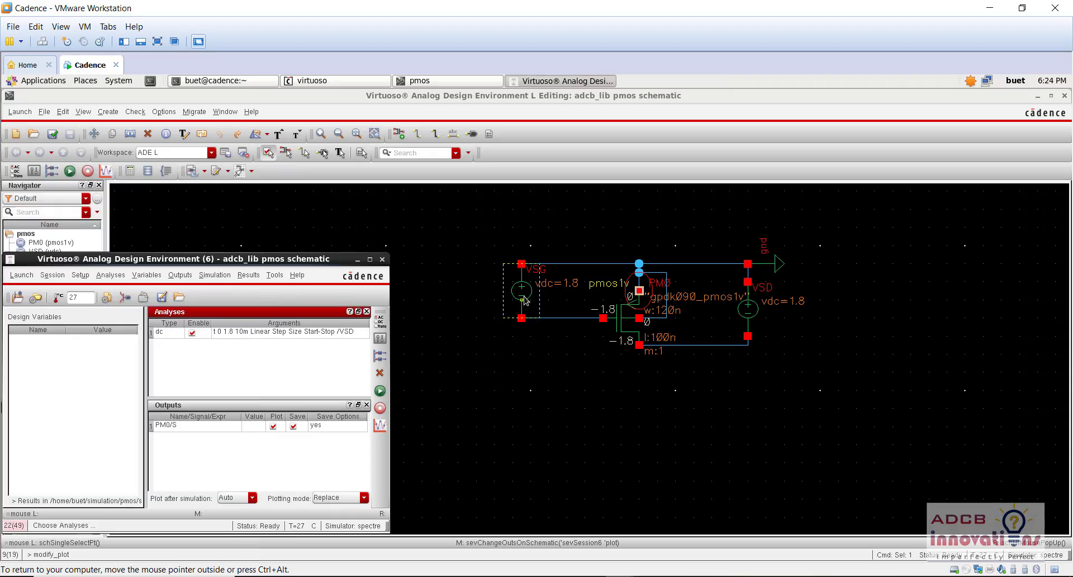
left_click(487, 388)
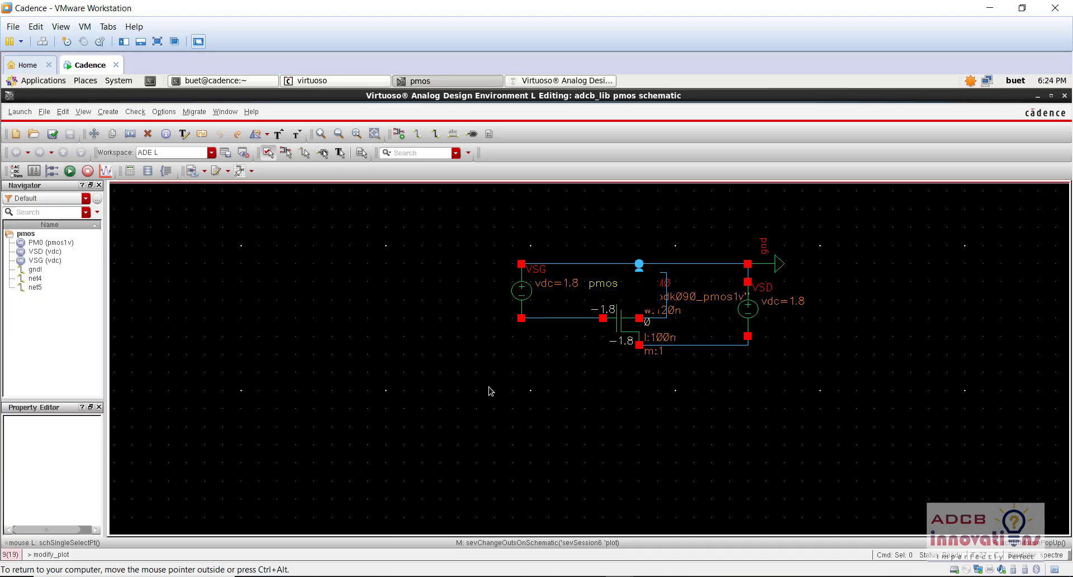
key("shift+e")
left_click(528, 290)
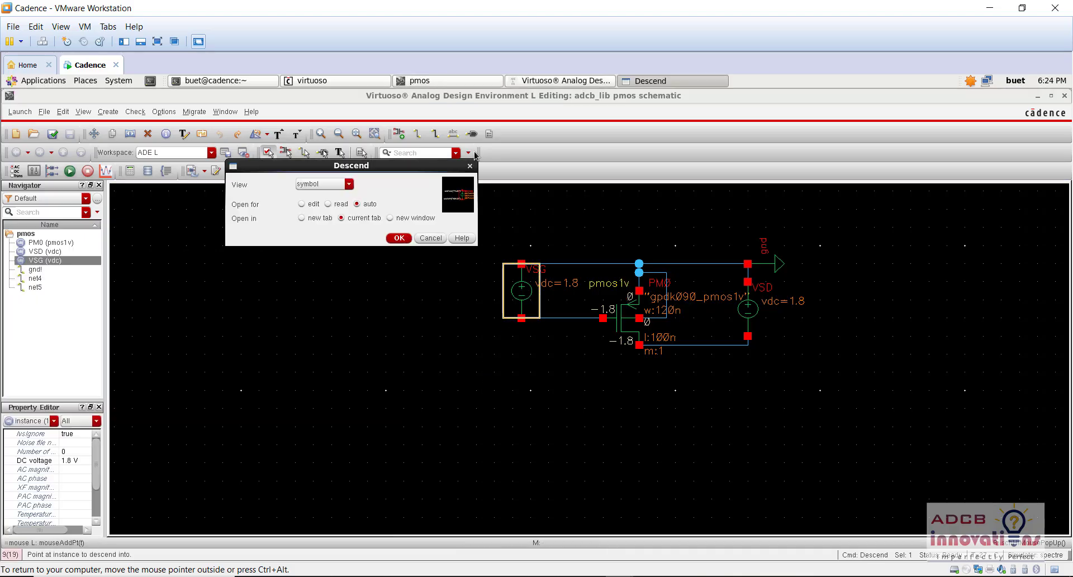
left_click(470, 166)
key("q")
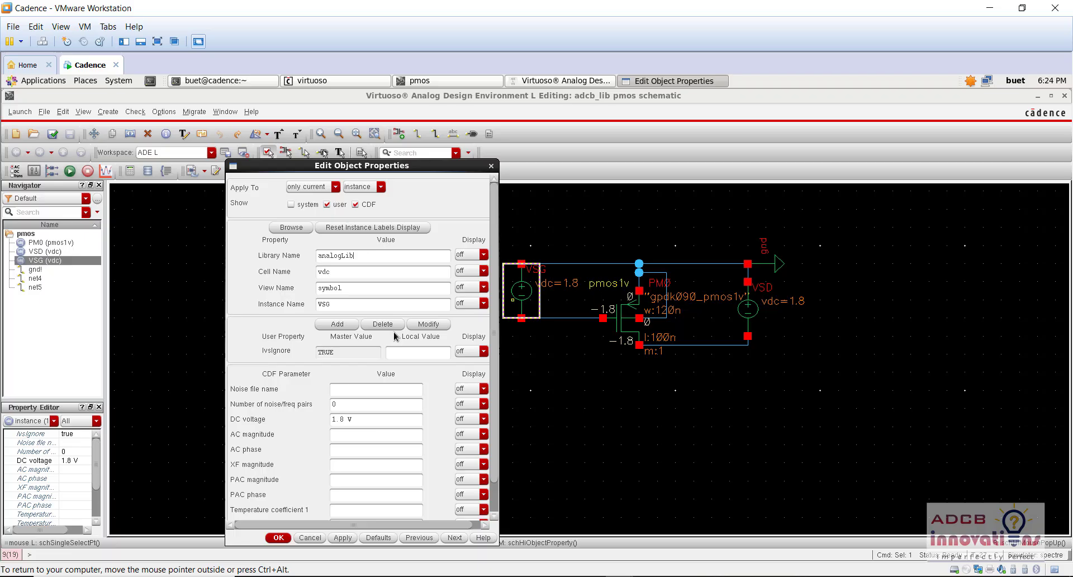
left_click_drag(344, 419, 318, 419)
type("vsg")
left_click(278, 538)
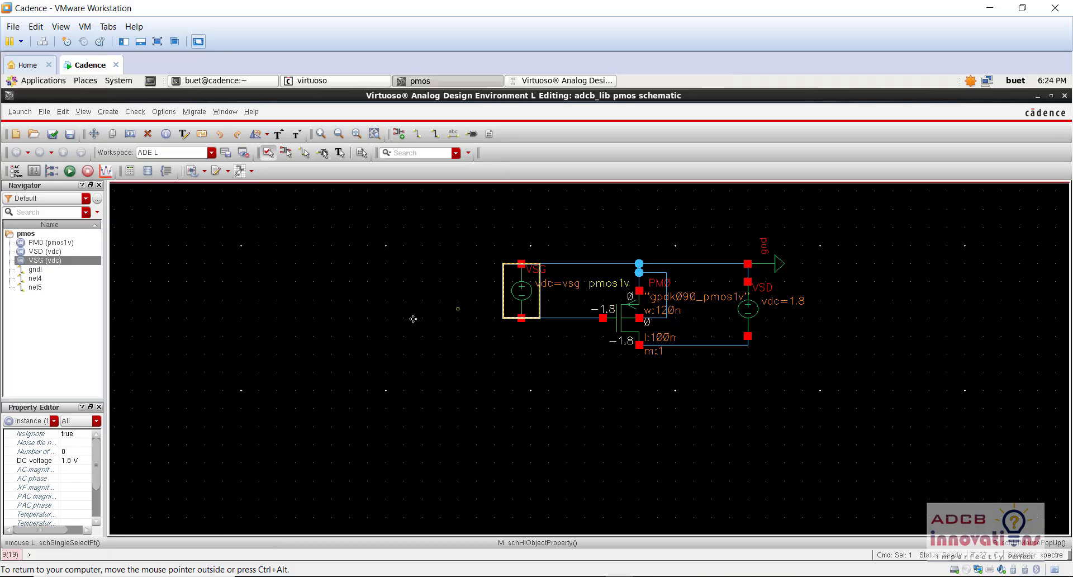
- Copy design variables from the cellview in ADE L and set vsg to 1.8
left_click(563, 80)
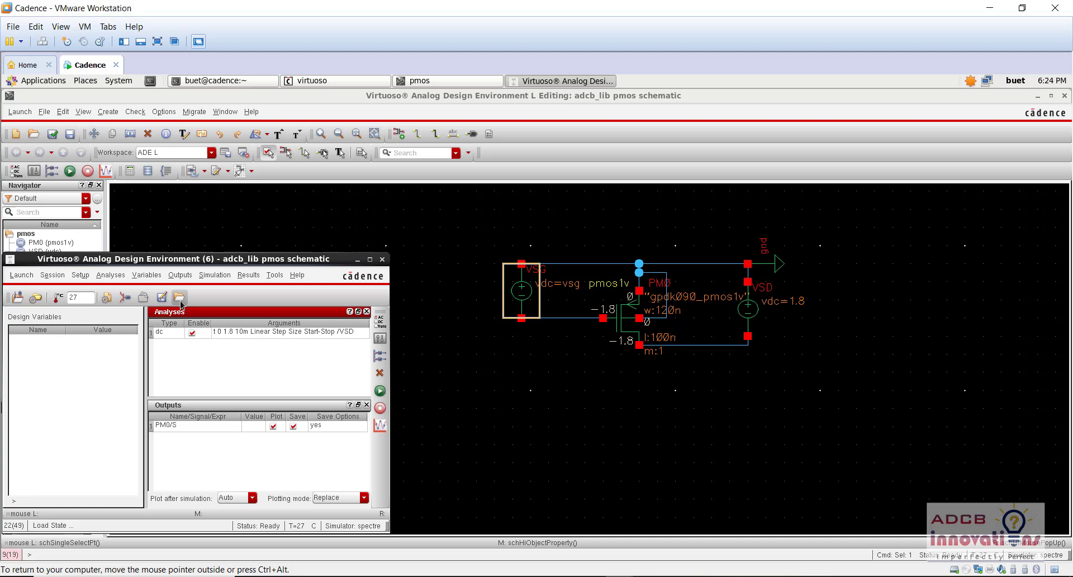
left_click(146, 274)
left_click(173, 328)
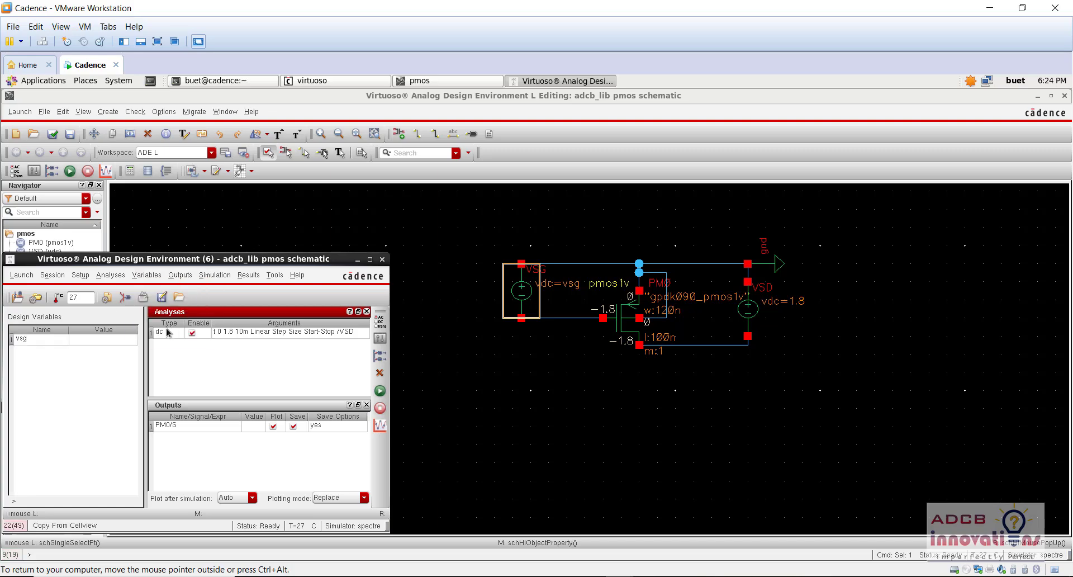
double_click(82, 339)
left_click(305, 216)
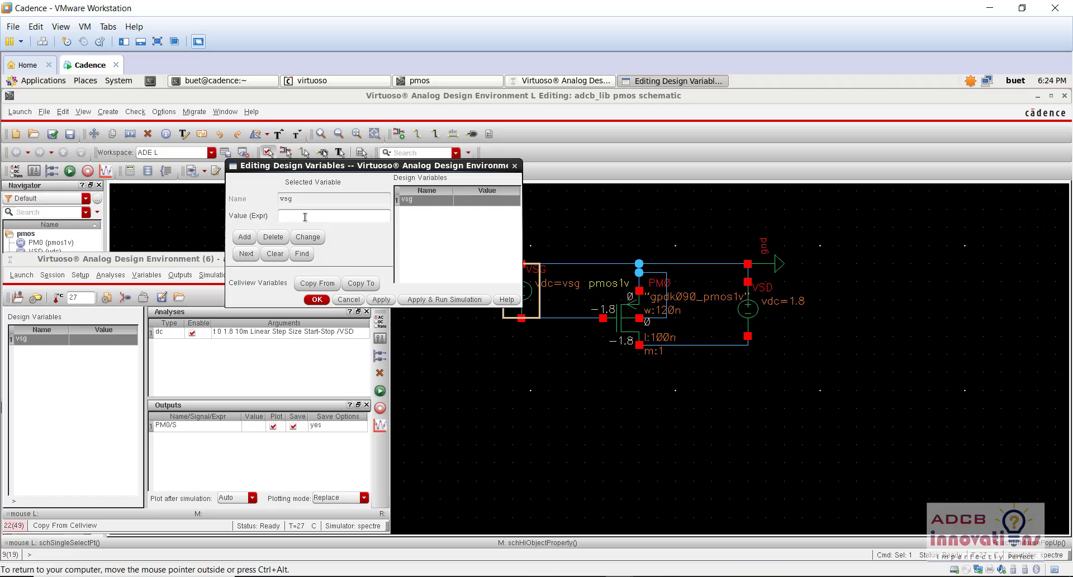
type("1.8")
left_click(317, 299)
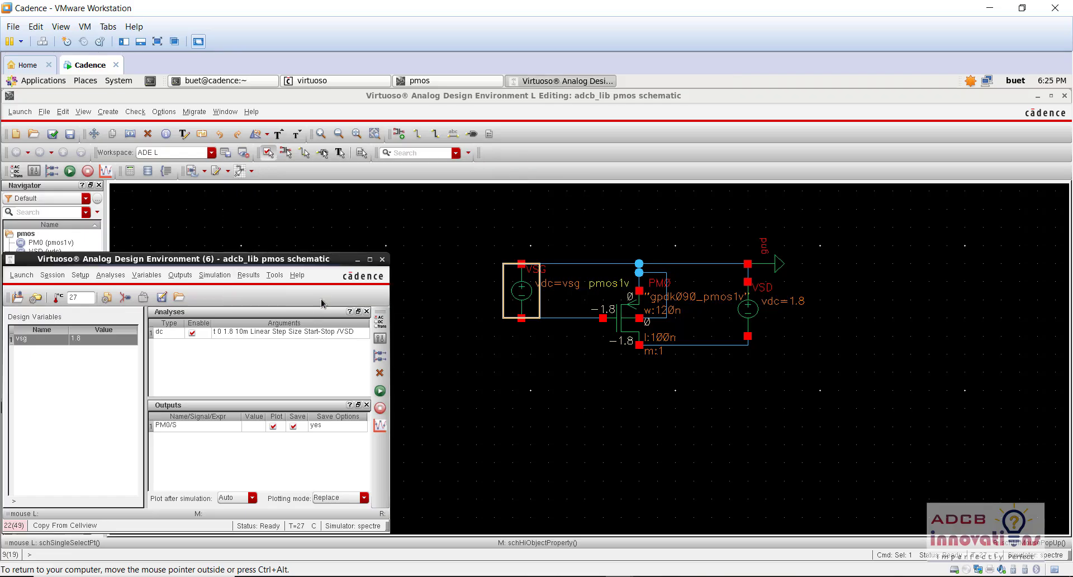
- Start a Parametric Analysis with vsg as the swept variable
left_click(274, 275)
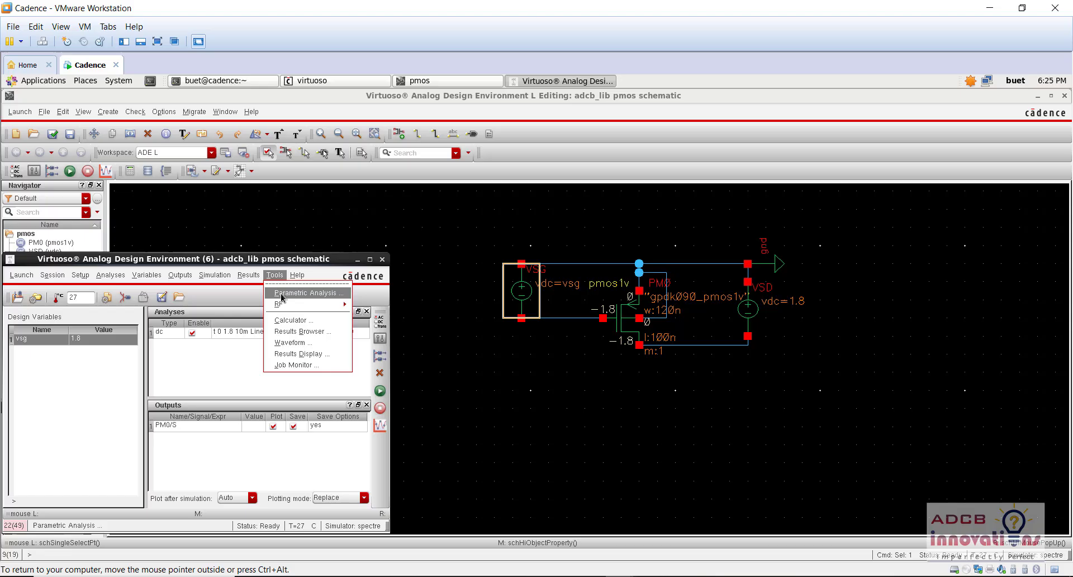
left_click(282, 296)
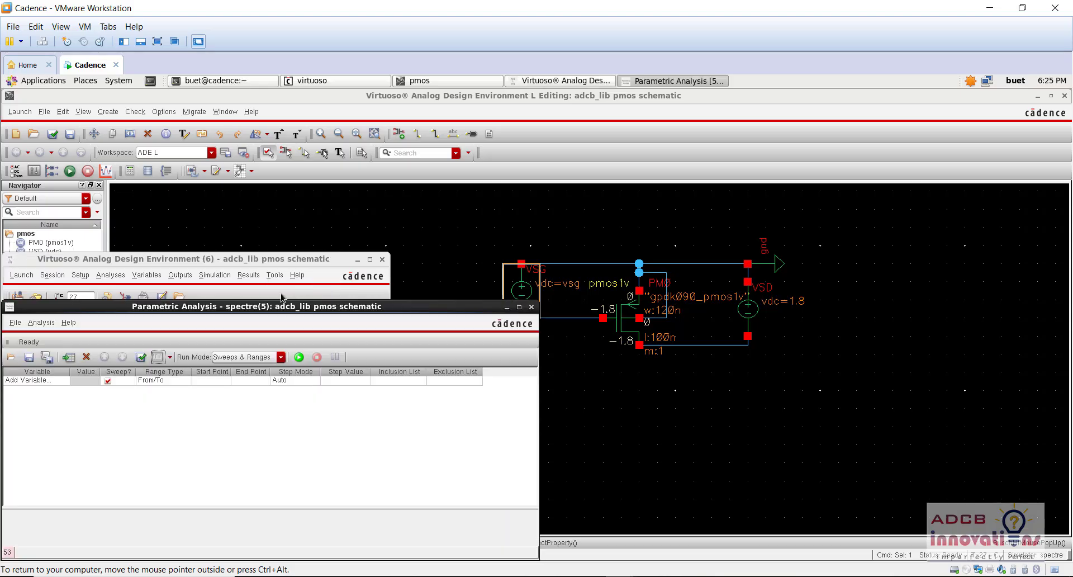
left_click(52, 380)
left_click(64, 381)
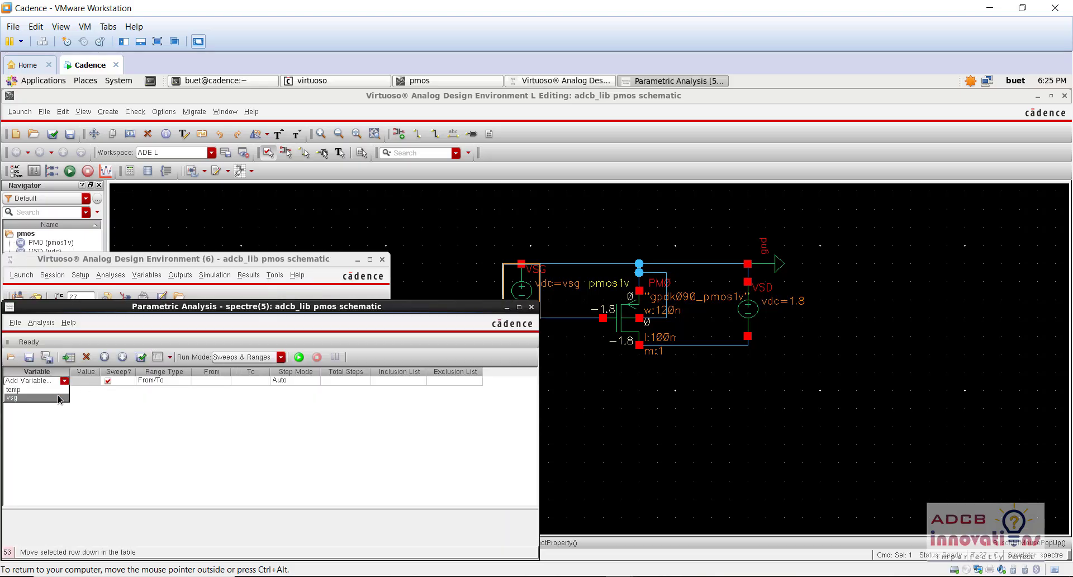
left_click(58, 395)
- Sweep vsg from 0 to 1.8 in linear steps of 0.3 and run it
left_click(211, 384)
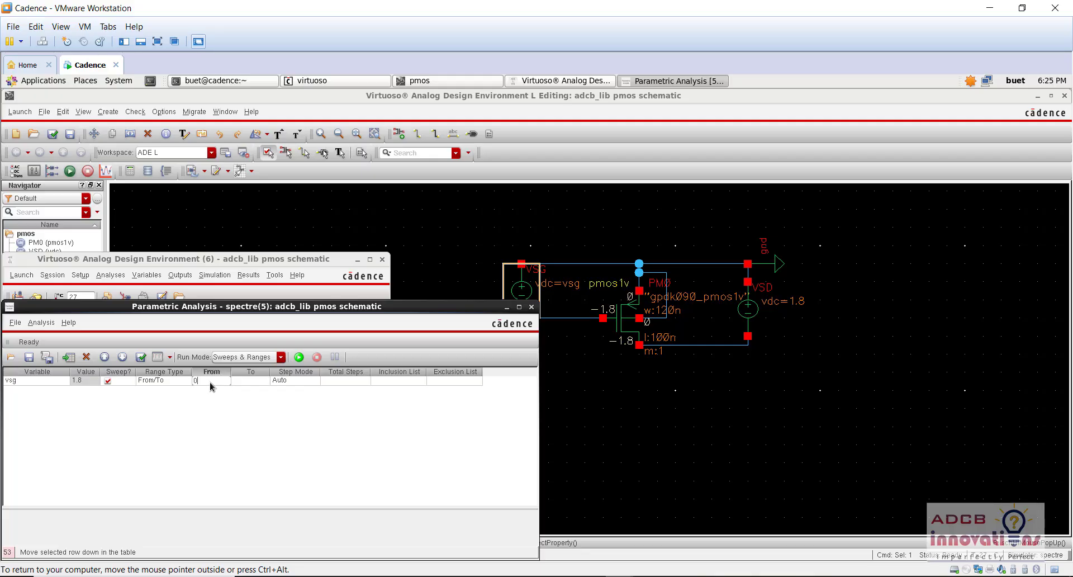
key("Tab")
type("1.8")
key("Tab")
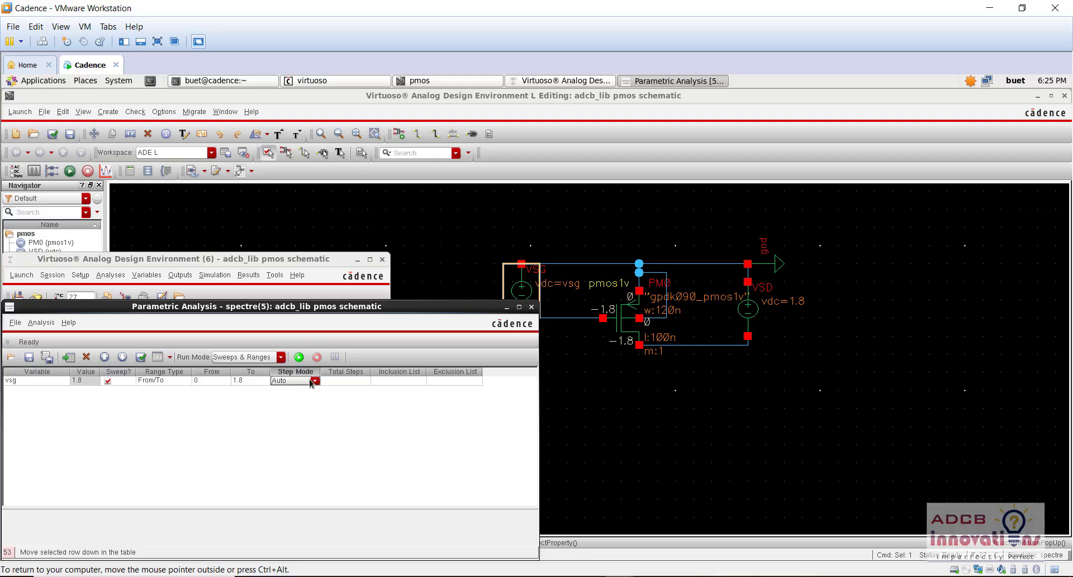
left_click(315, 380)
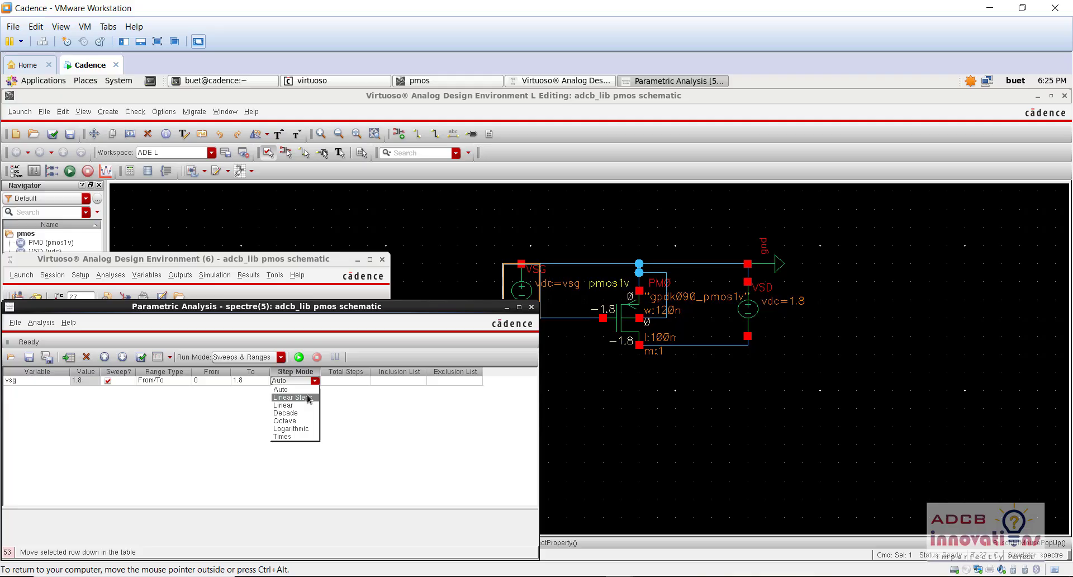
left_click(294, 395)
left_click(345, 380)
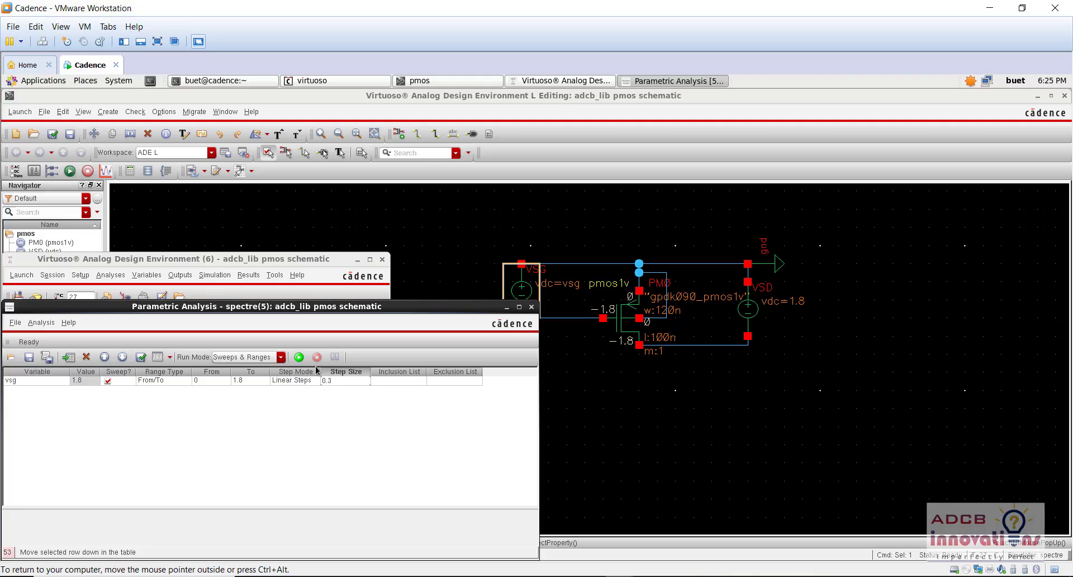
left_click(298, 357)
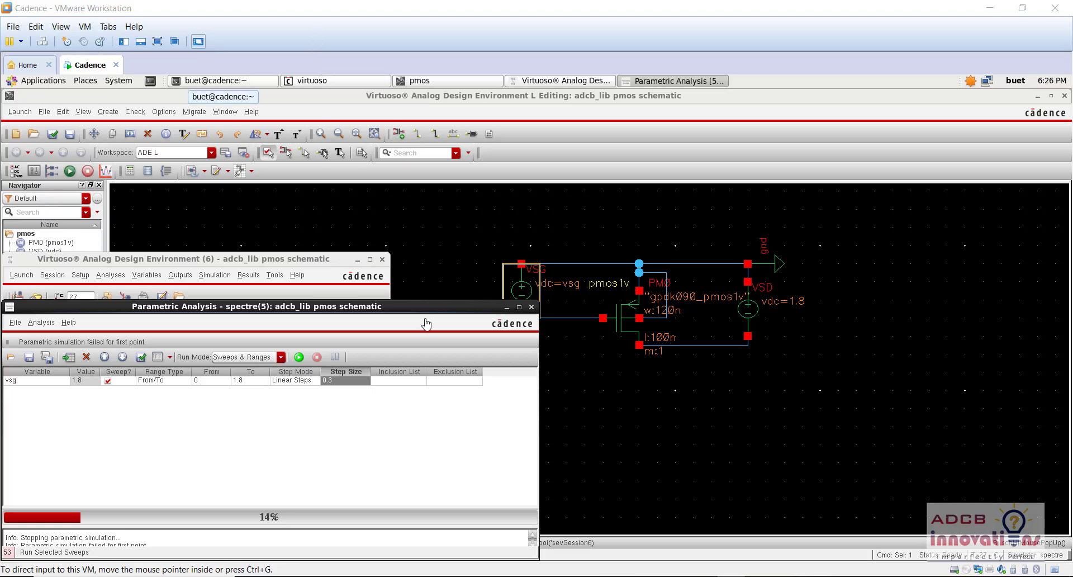
- Close the Parametric Analysis and the ADE L session without saving its state
left_click(531, 308)
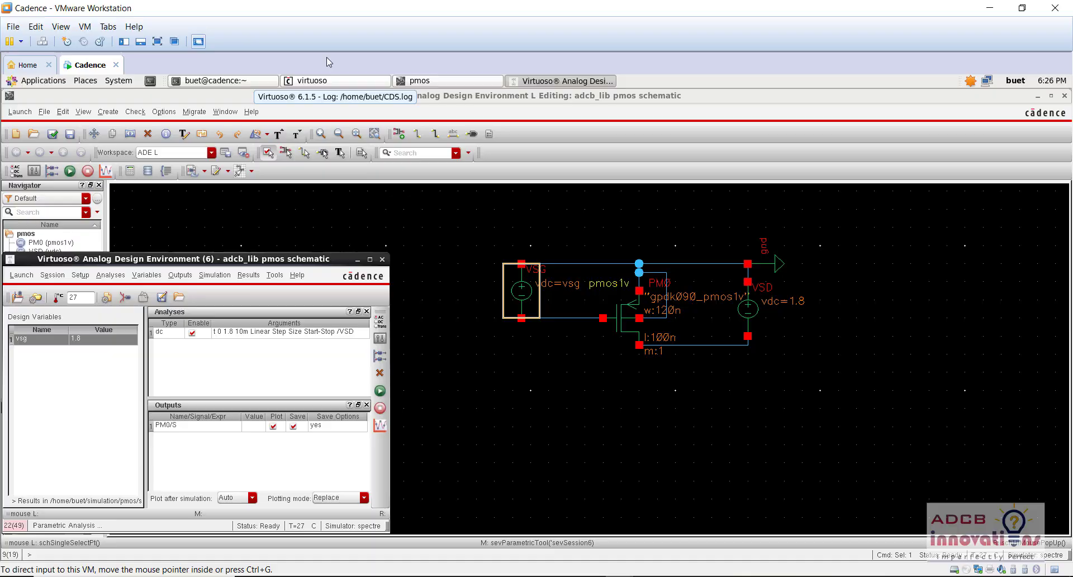
left_click(384, 261)
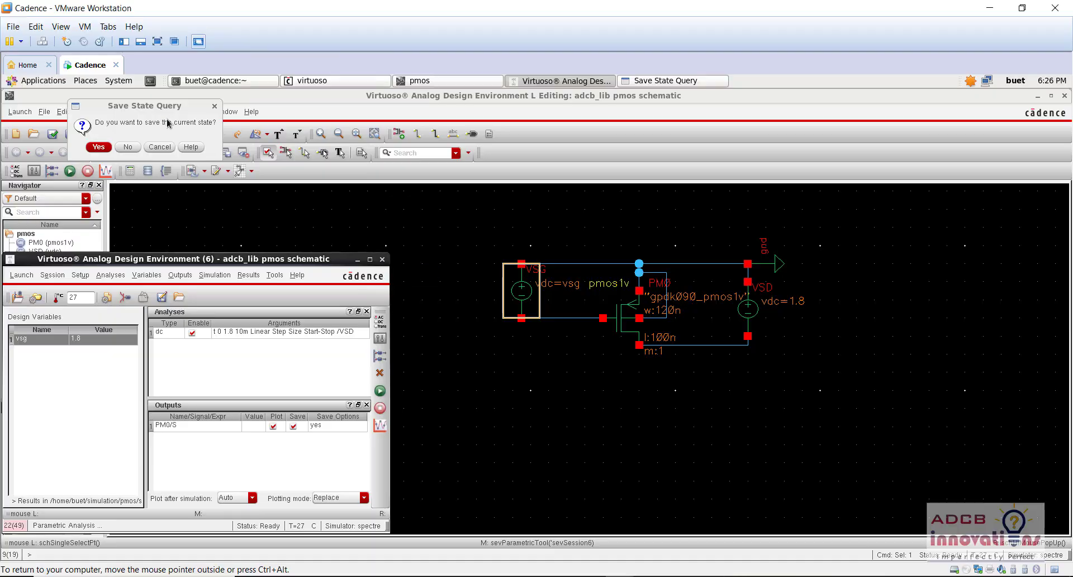
left_click(128, 146)
- Launch a fresh ADE L session from the schematic editor
left_click(19, 112)
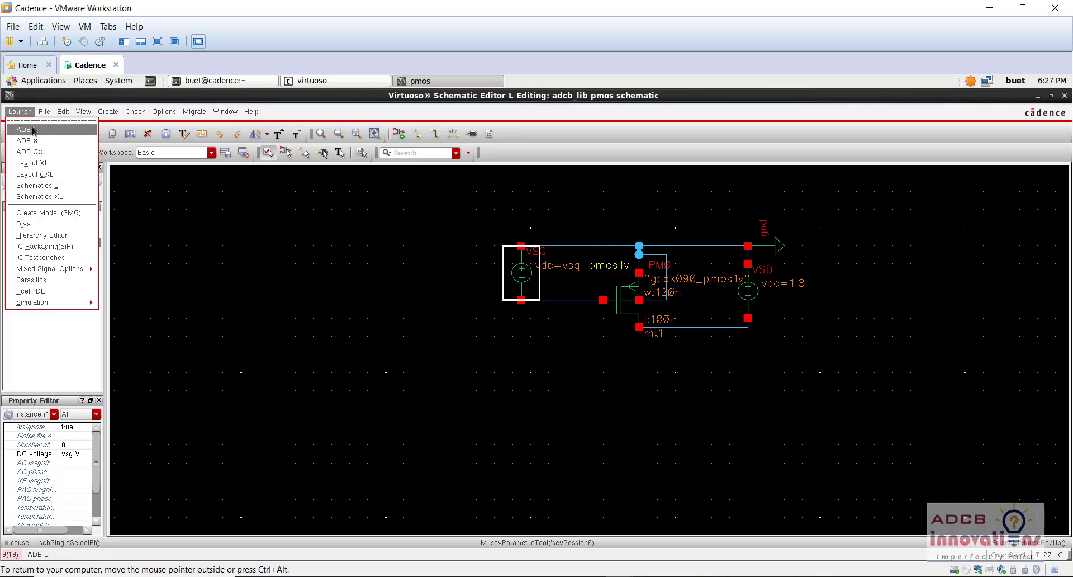
left_click(23, 131)
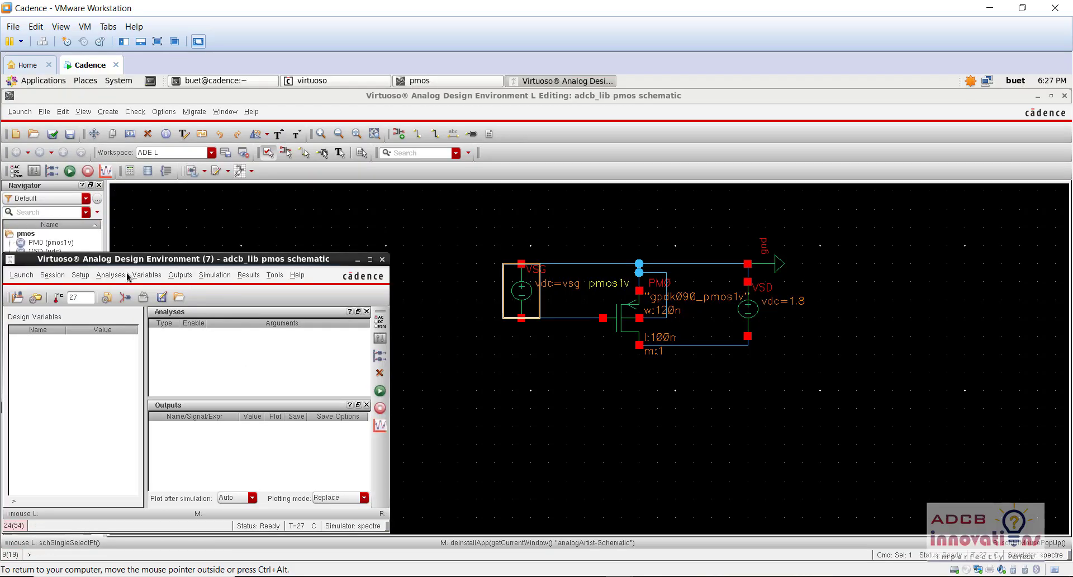
left_click(110, 274)
- Add a DC analysis saving the operating point, sweeping /VSD dc 0–1.8 V linearly in 0.01 V steps
left_click(120, 294)
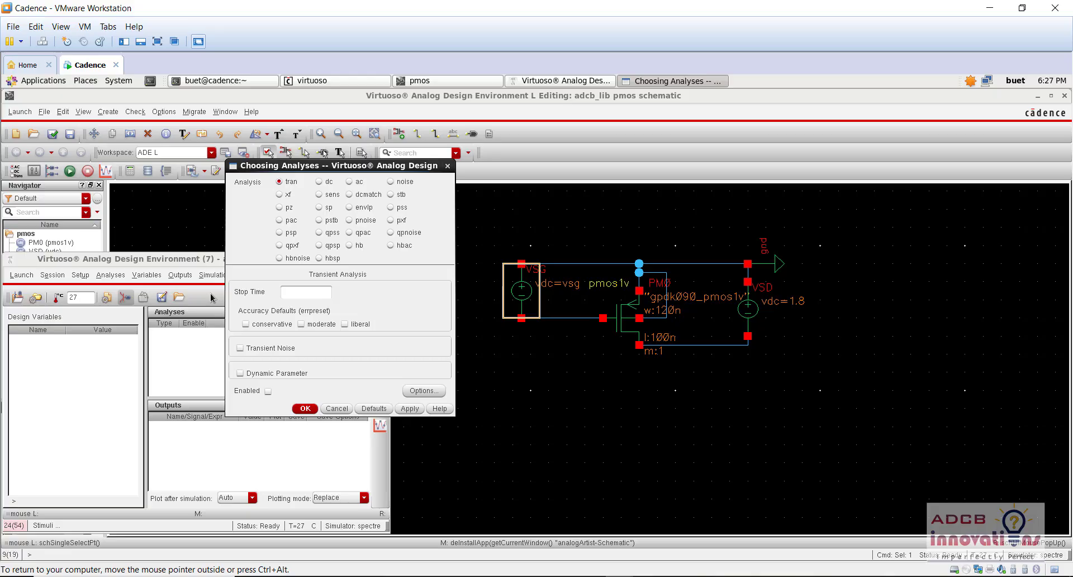
left_click(318, 182)
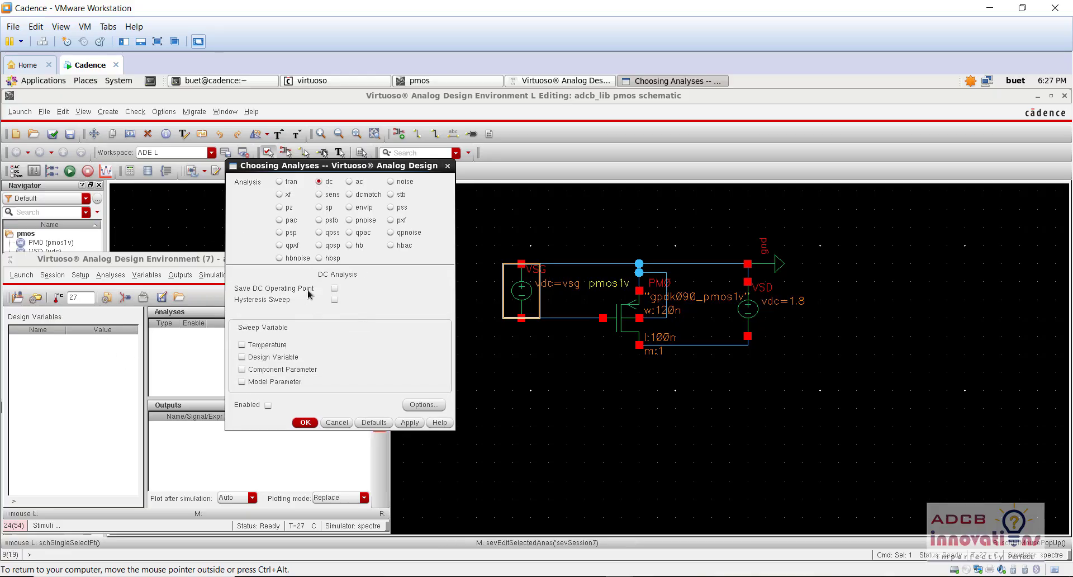
left_click(334, 288)
left_click(291, 369)
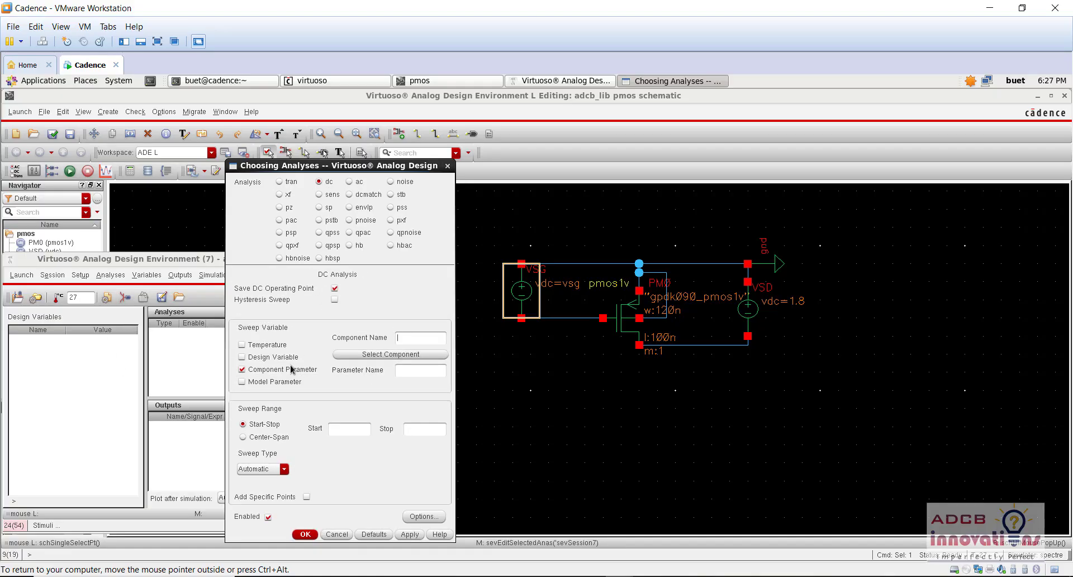
left_click(413, 355)
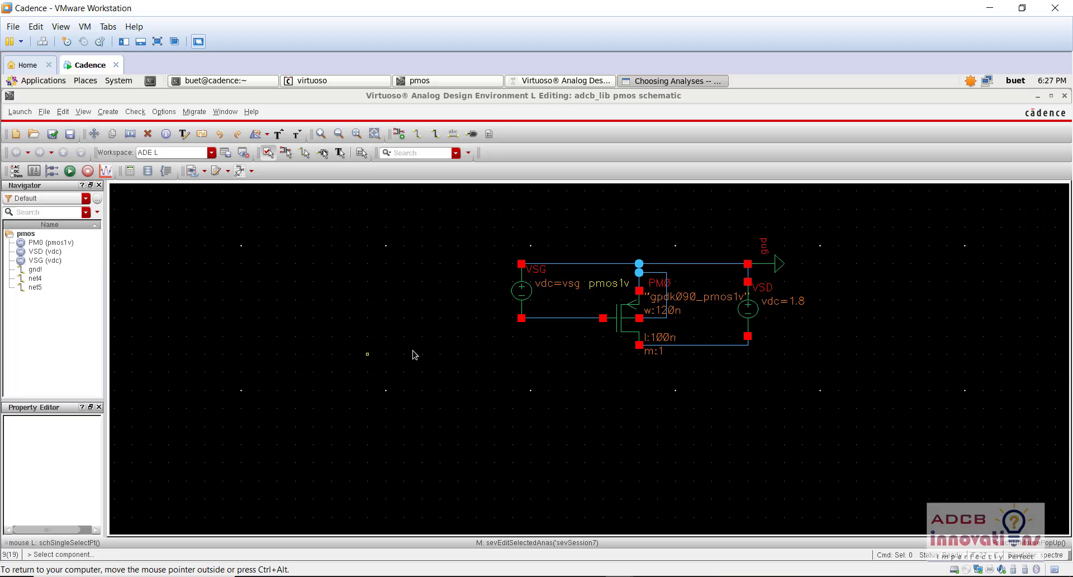
left_click(748, 313)
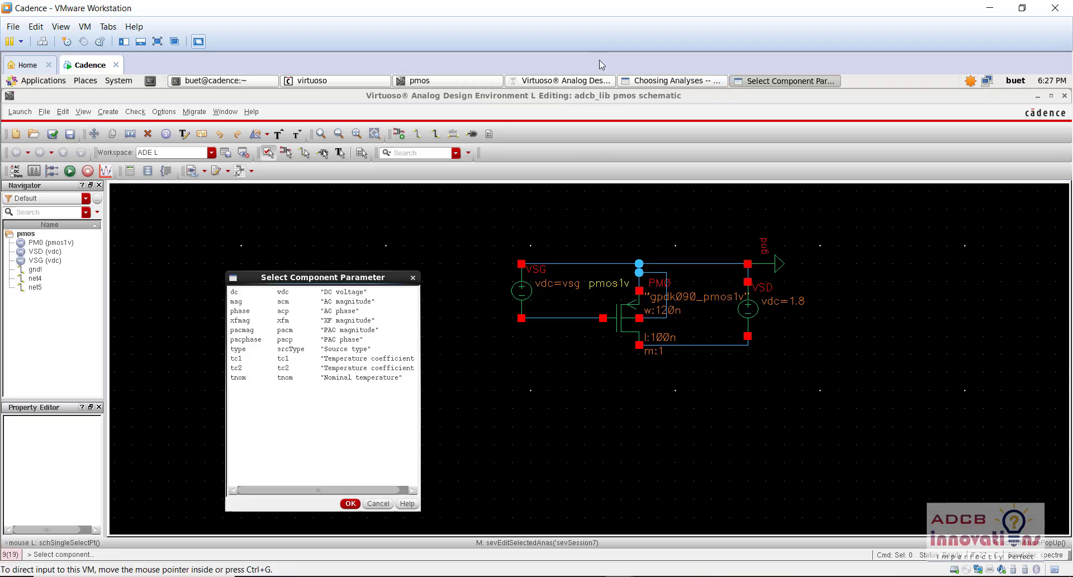
left_click(350, 504)
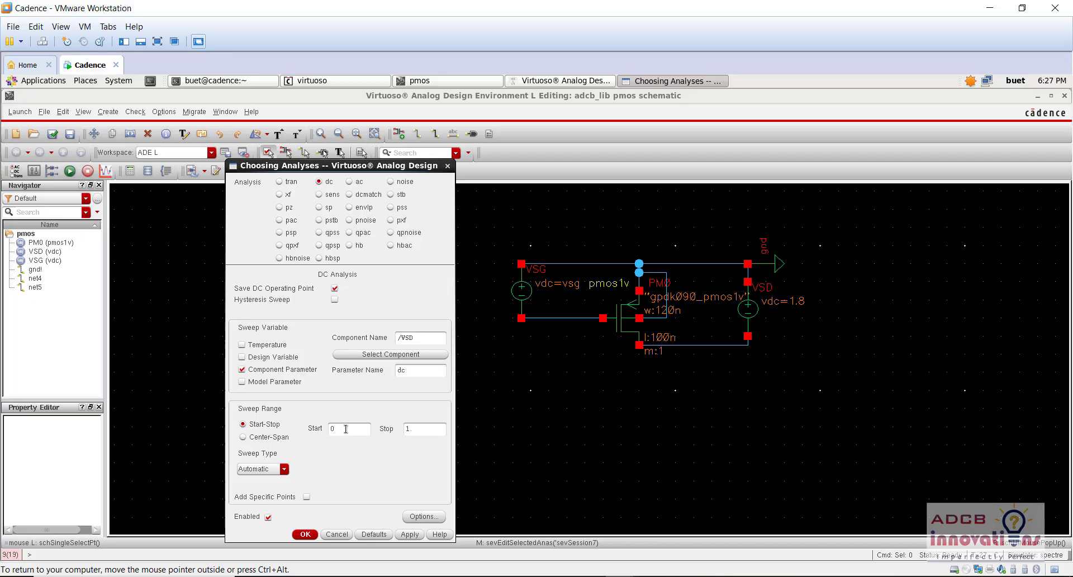
left_click(284, 468)
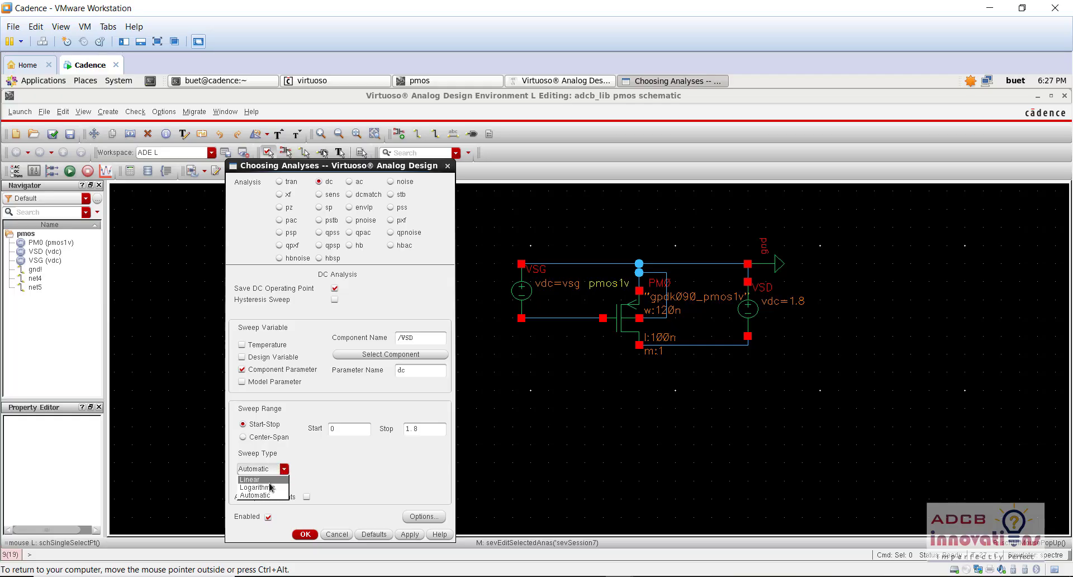
left_click(269, 484)
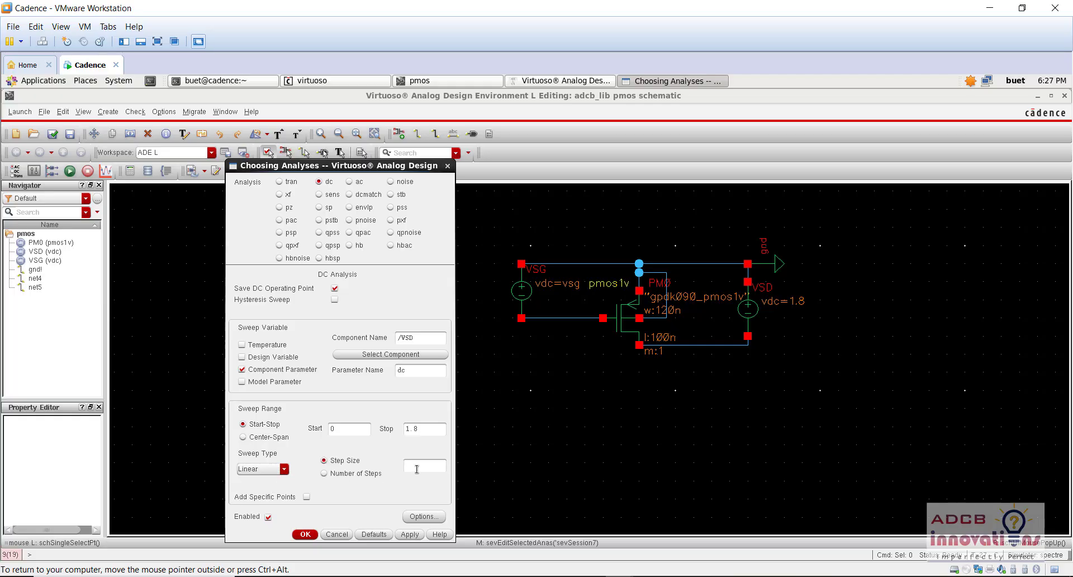
left_click(306, 535)
- Select PM0's source terminal on the schematic as plotted output PM0/S
left_click(561, 81)
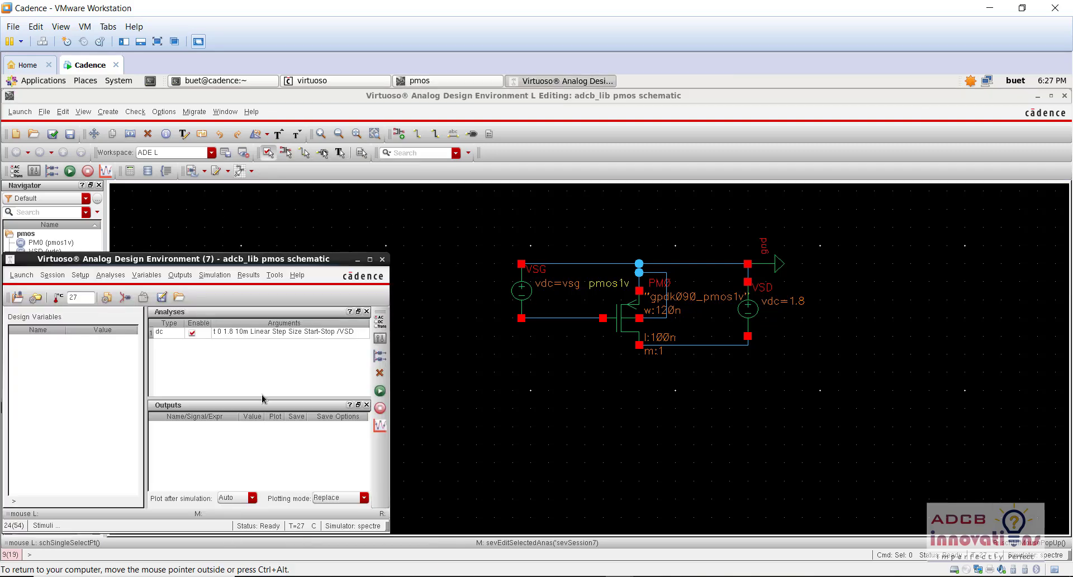
left_click(180, 274)
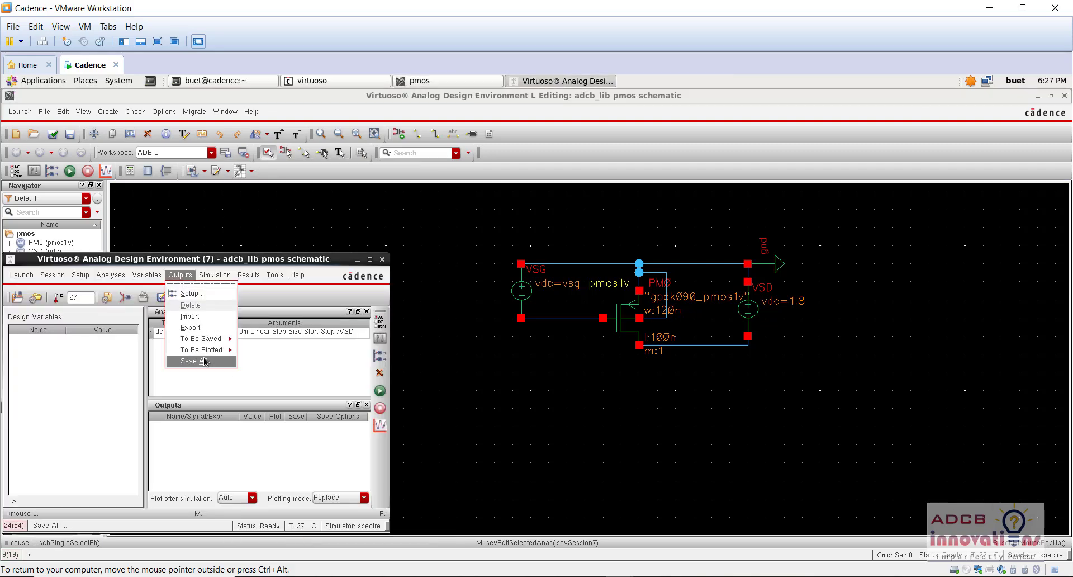
mouse_move(216, 351)
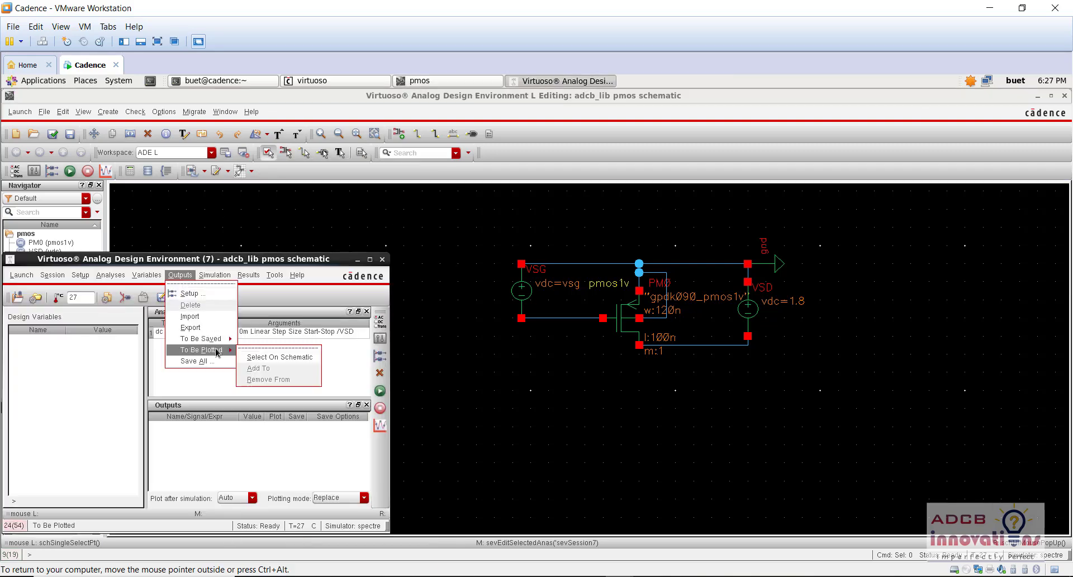
left_click(280, 356)
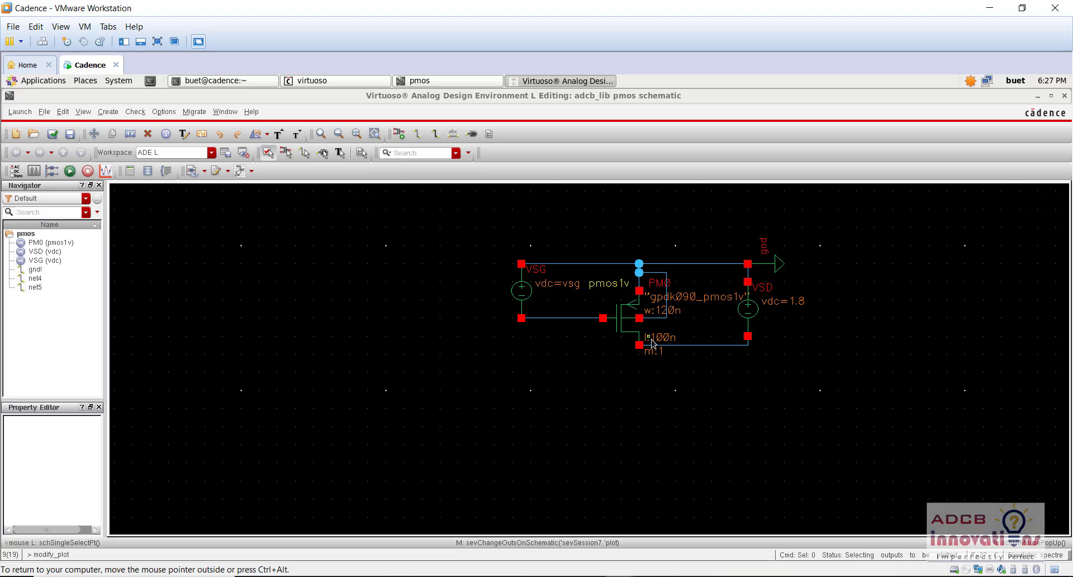
left_click(640, 295)
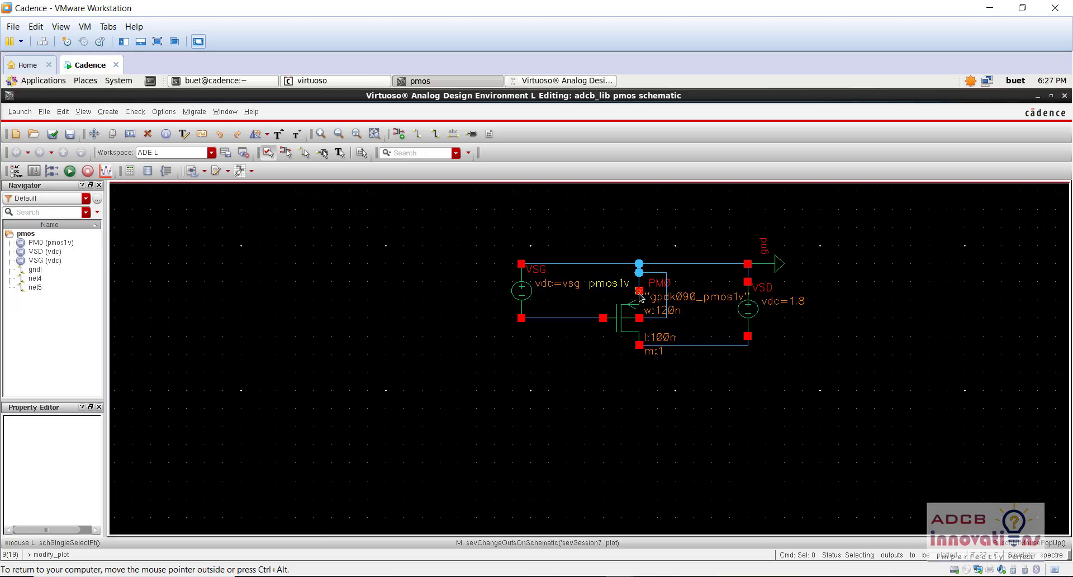
left_click(566, 83)
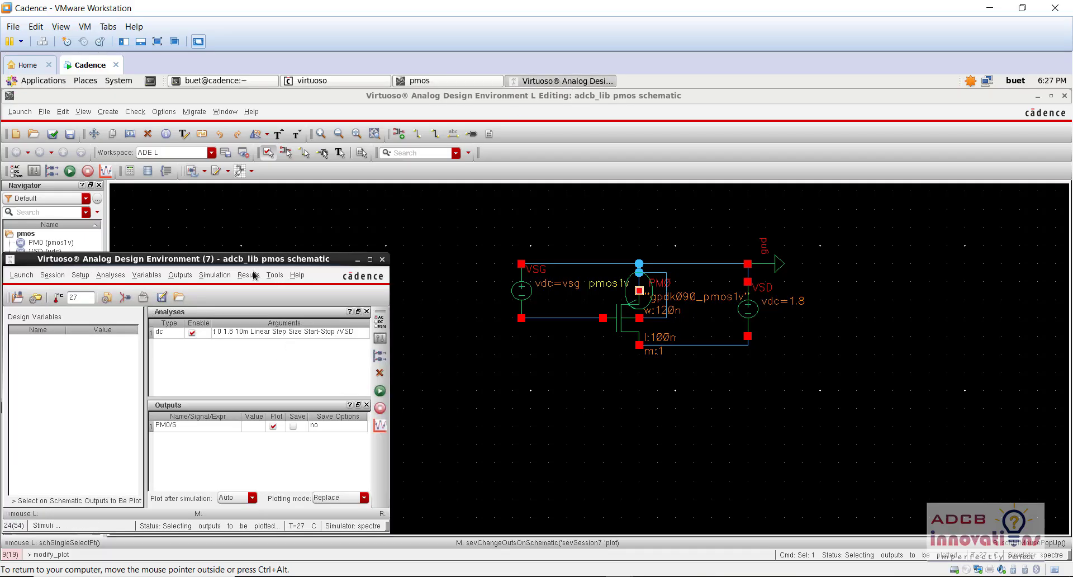
- Copy design variables from the cellview and set vsg to 1.8
left_click(275, 275)
mouse_move(147, 275)
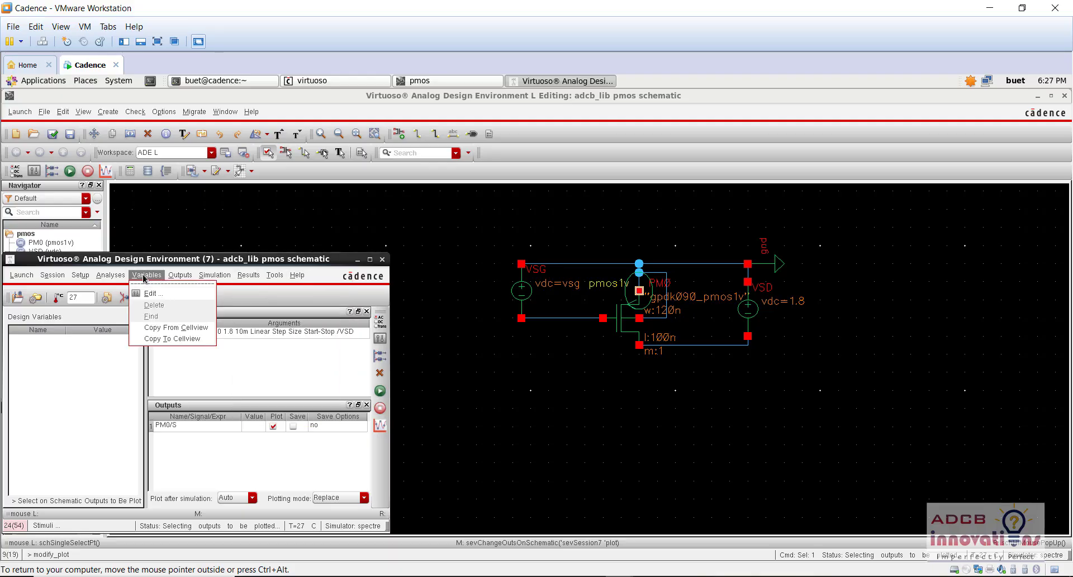
left_click(171, 327)
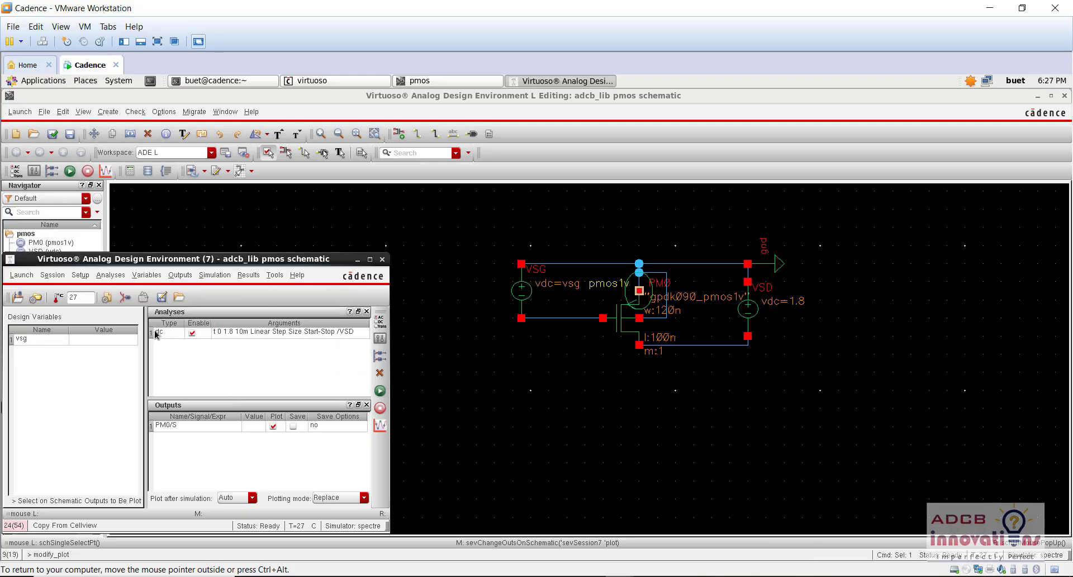
double_click(106, 337)
left_click(321, 217)
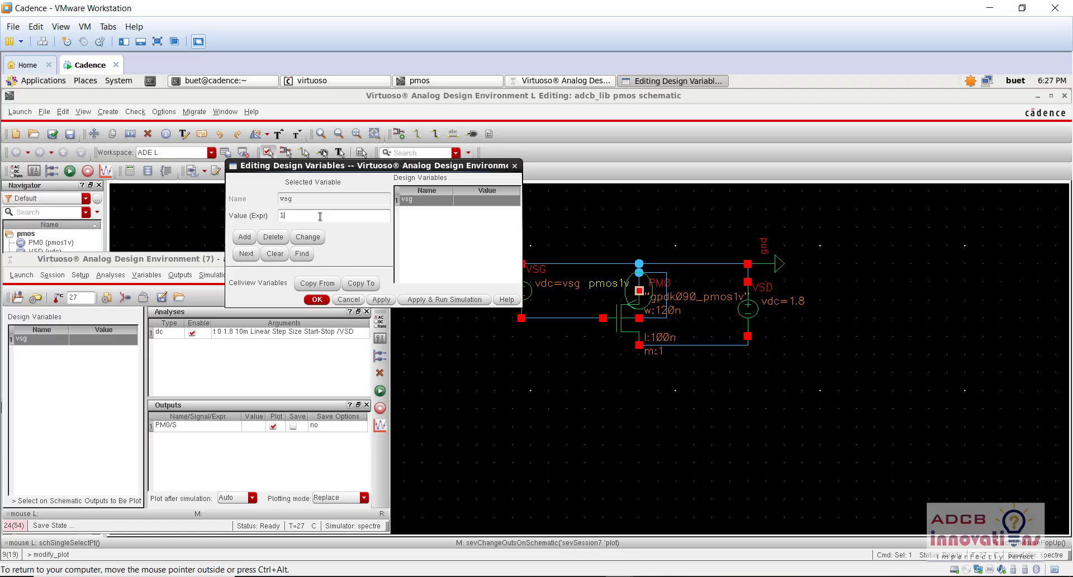
key("Return")
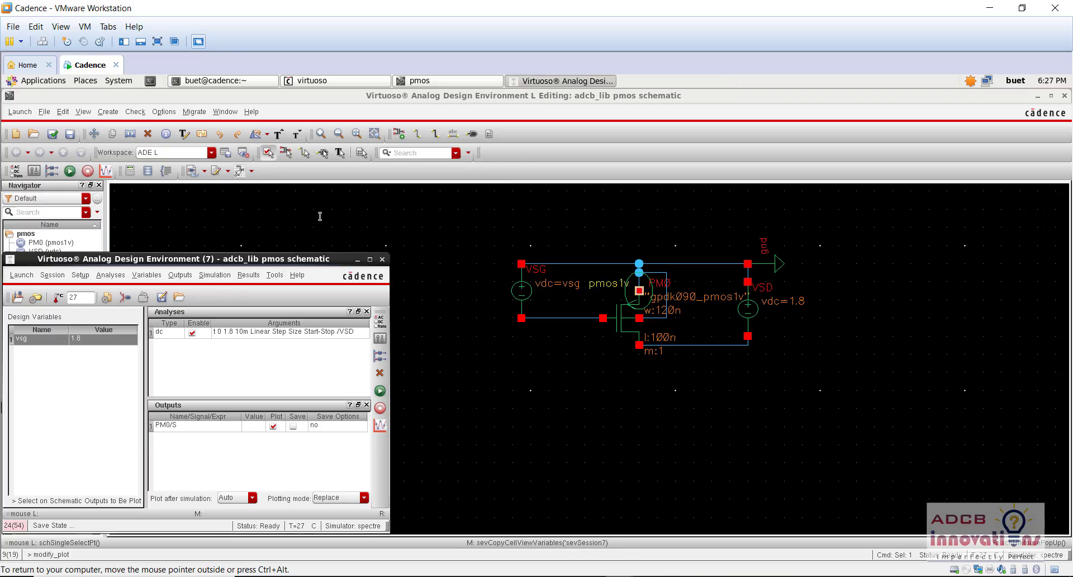
left_click(248, 275)
- Open a new Parametric Analysis and add vsg as the swept variable
mouse_move(212, 278)
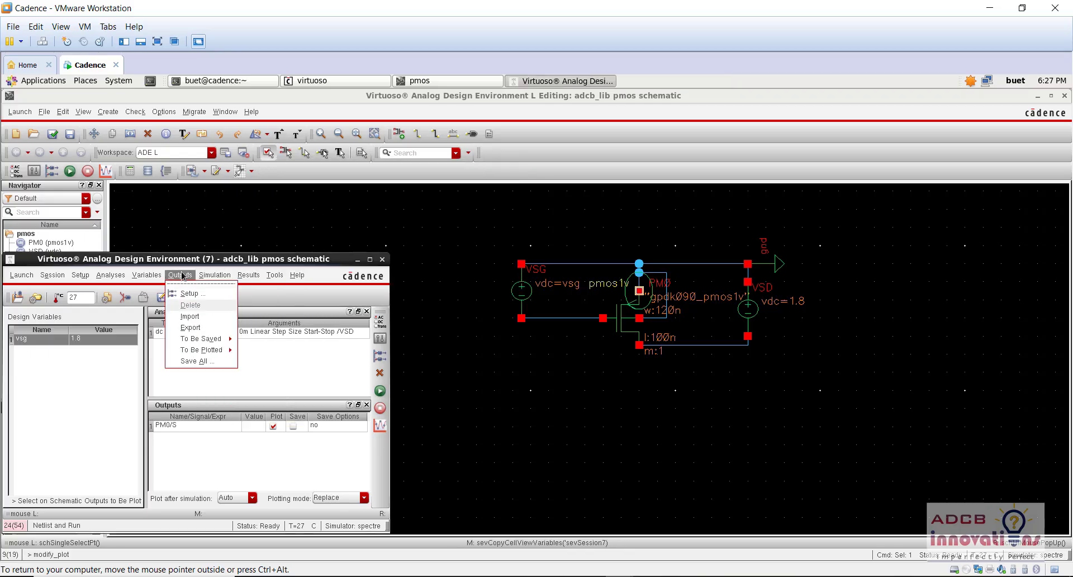
mouse_move(276, 276)
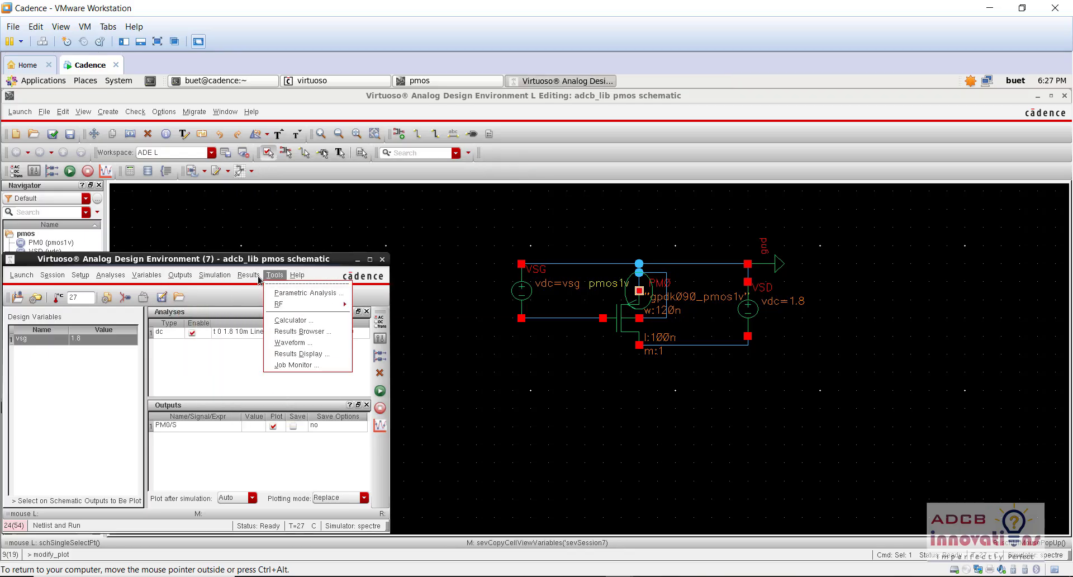
left_click(286, 294)
left_click(58, 381)
left_click(64, 380)
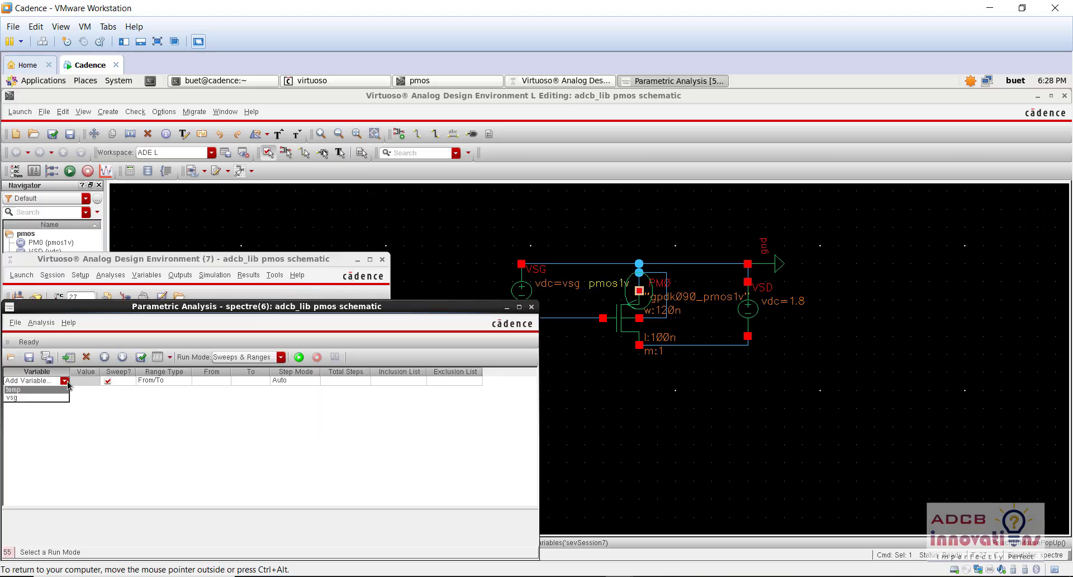
left_click(62, 390)
- Set the vsg sweep from 0 to 1.8 in linear steps with step size 0.3
left_click(222, 380)
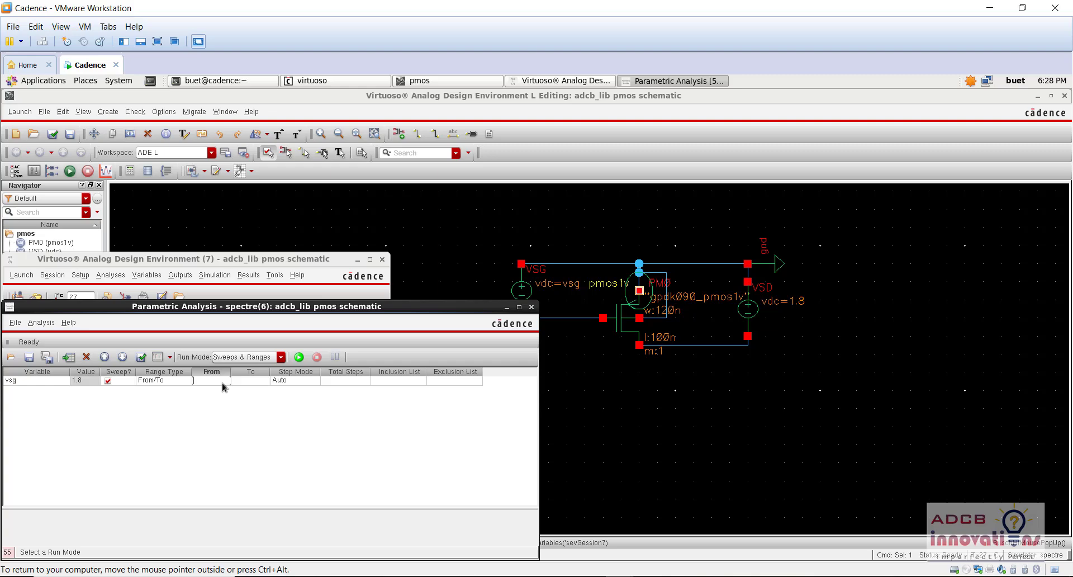
type("0")
key("Tab")
type("1.8")
key("Tab")
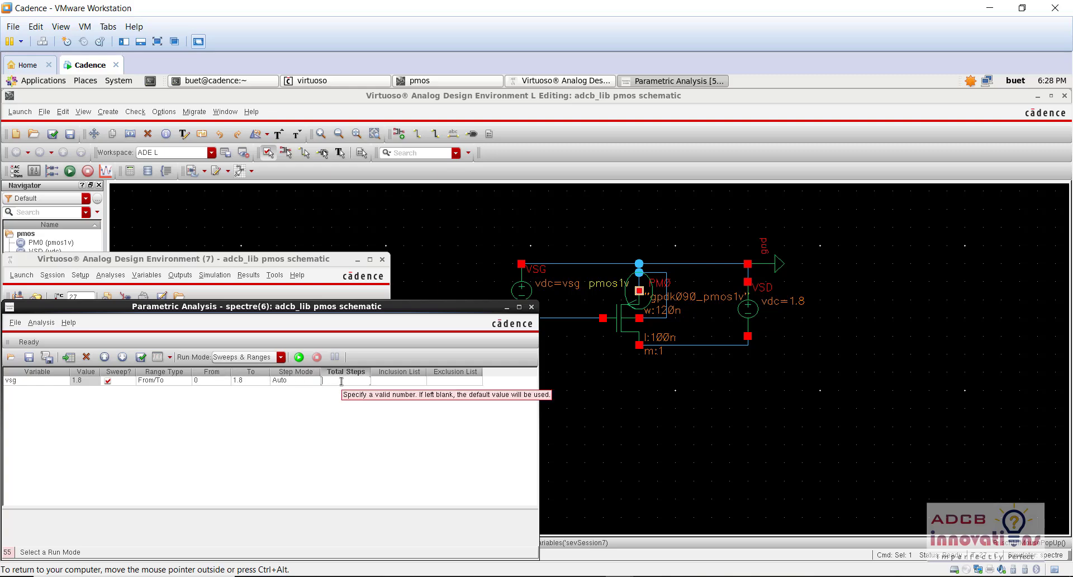
left_click(308, 380)
left_click(312, 378)
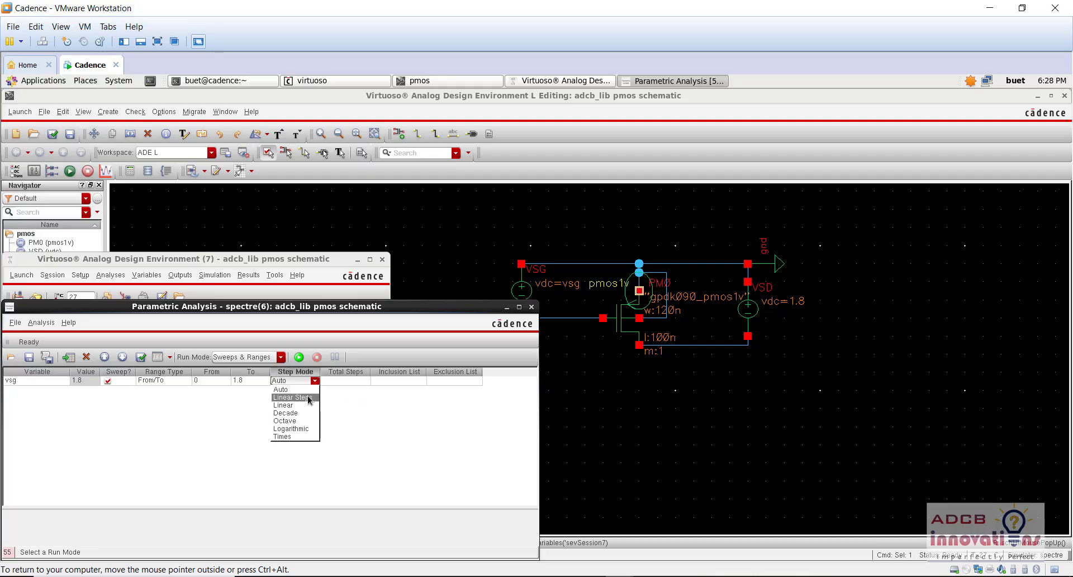
left_click(304, 394)
left_click(336, 379)
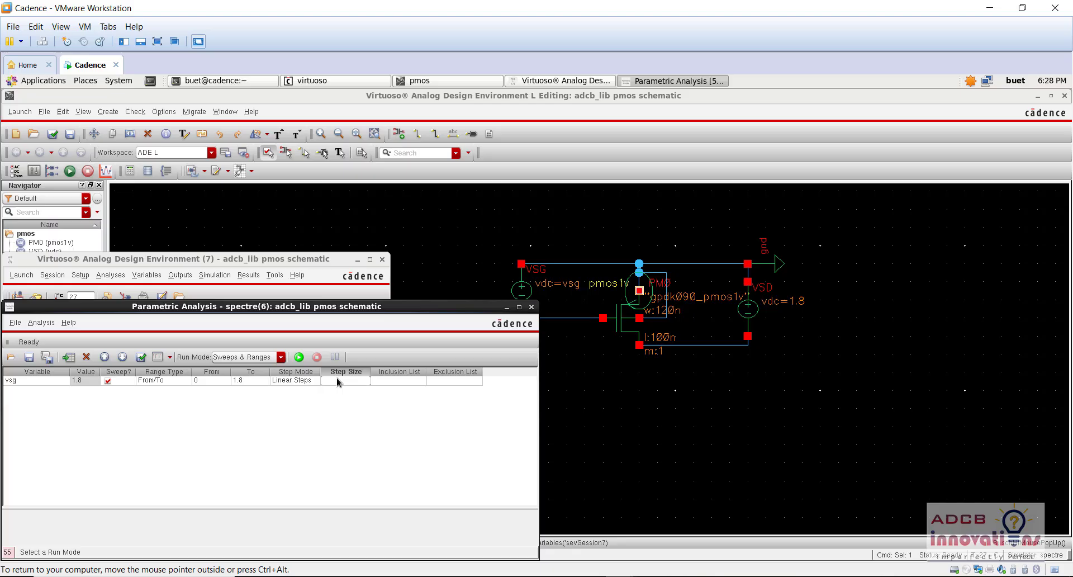
- Run the vsg parametric sweep and read values on the seven PM0/S current curves
left_click(300, 357)
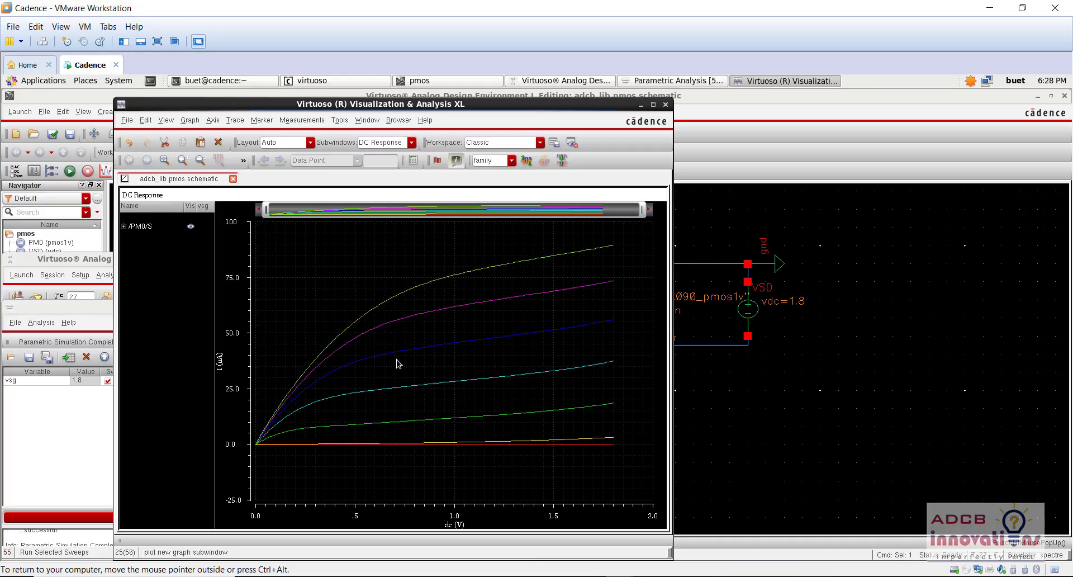
mouse_move(404, 298)
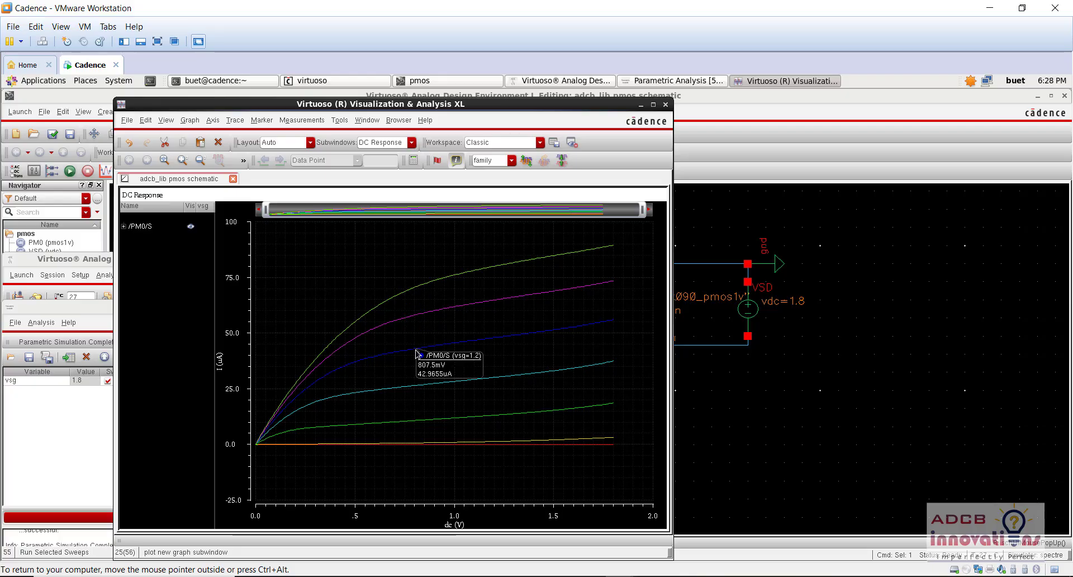
mouse_move(422, 385)
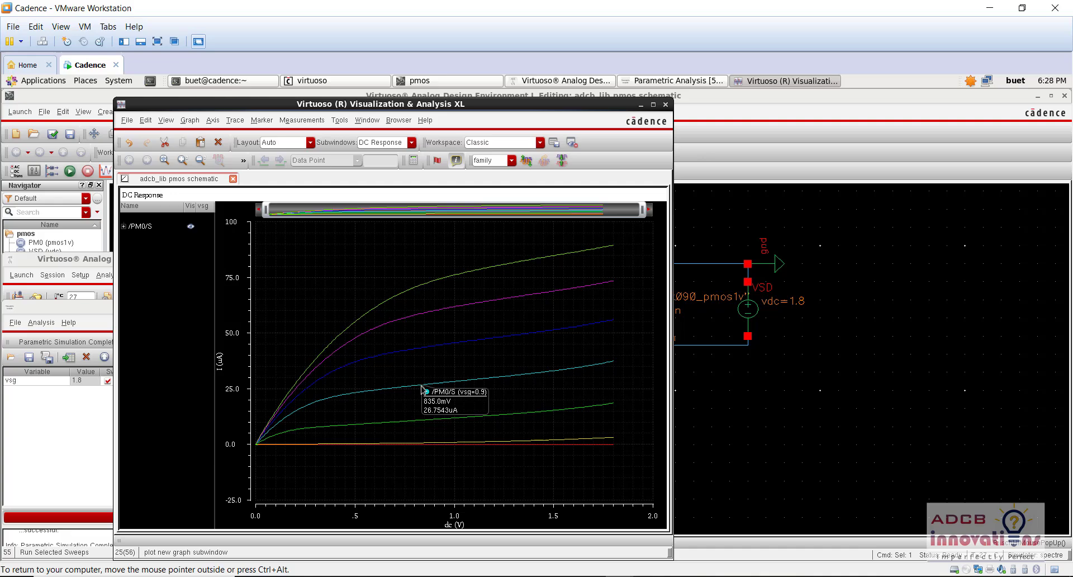